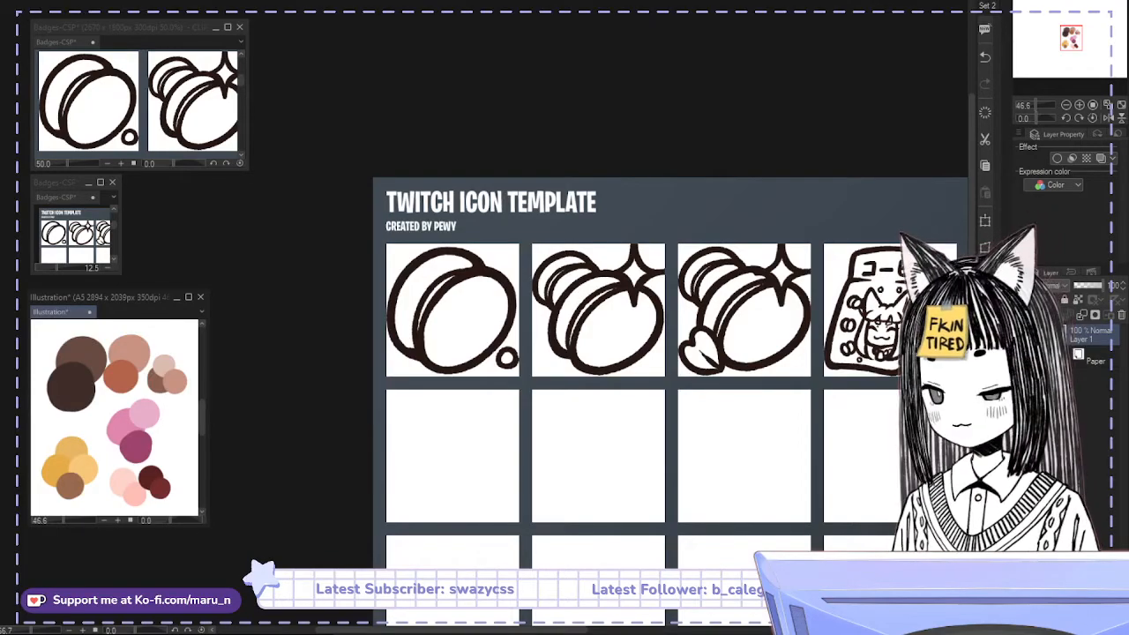
Float the Color Wheel over the upper part of the badge template and enlarge it, keeping its square color space
left_click_drag(82, 522, 727, 5)
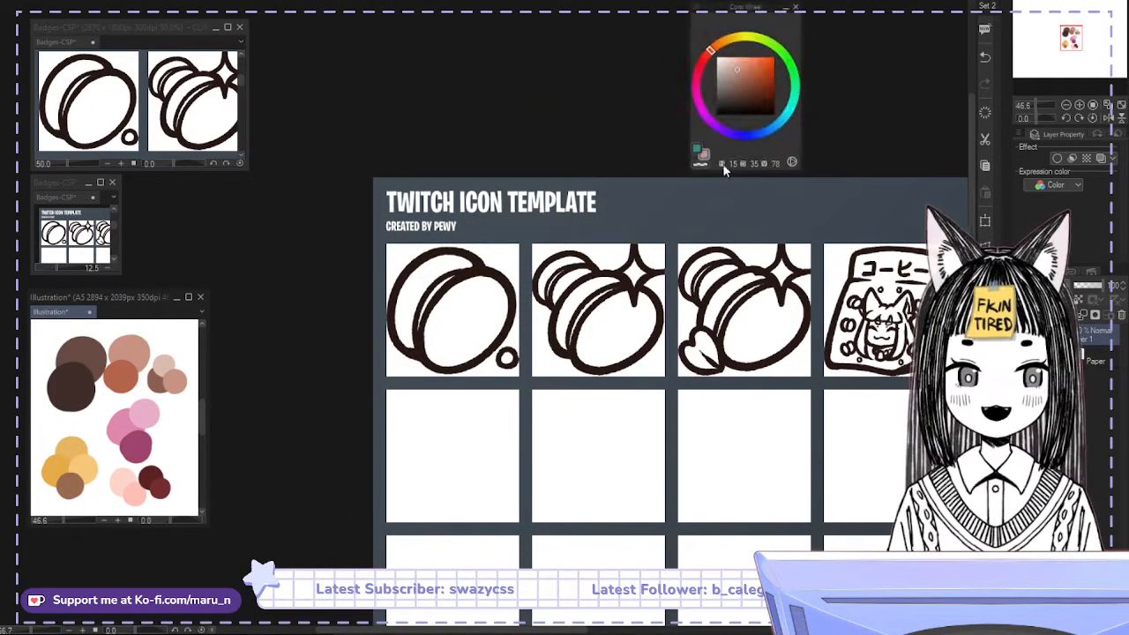
left_click_drag(689, 168, 580, 245)
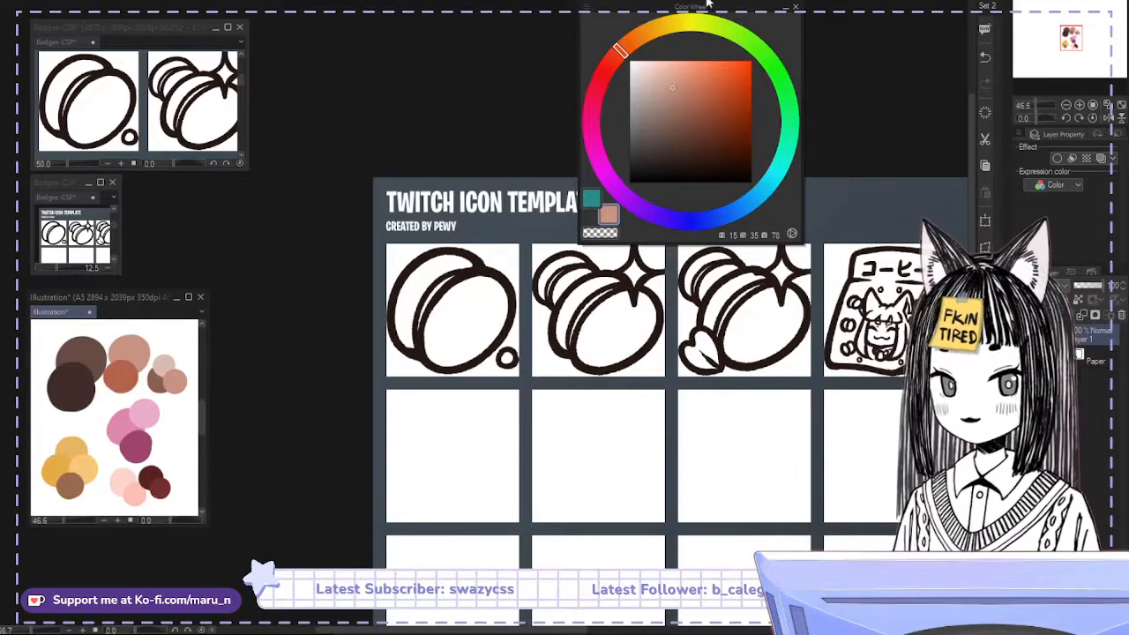
left_click_drag(702, 1, 716, 1)
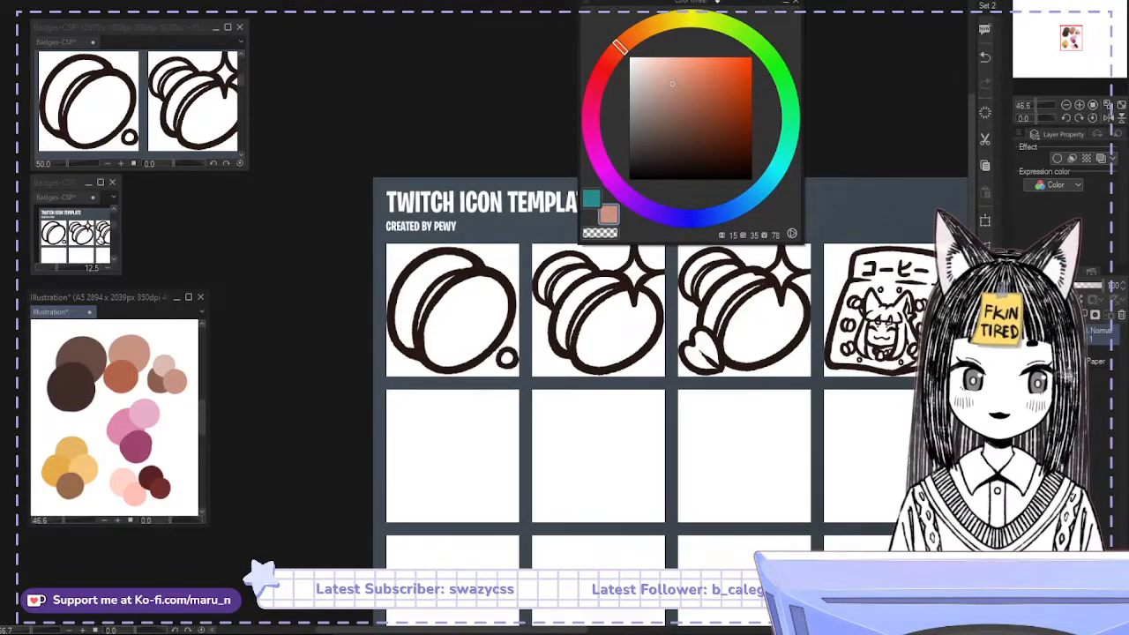
left_click(791, 233)
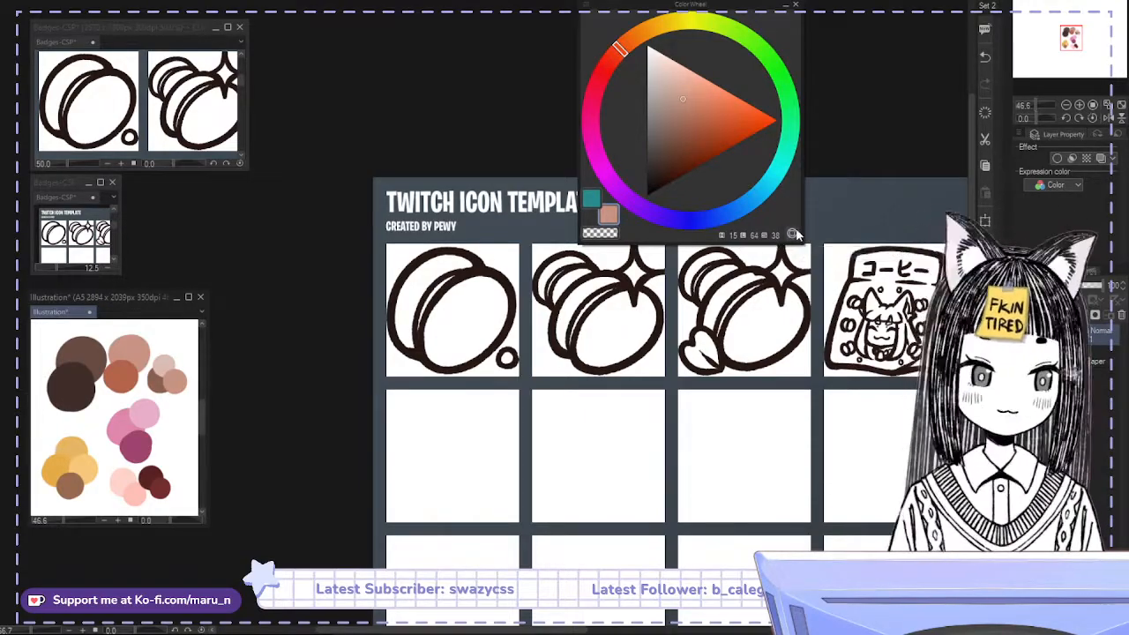
left_click(792, 234)
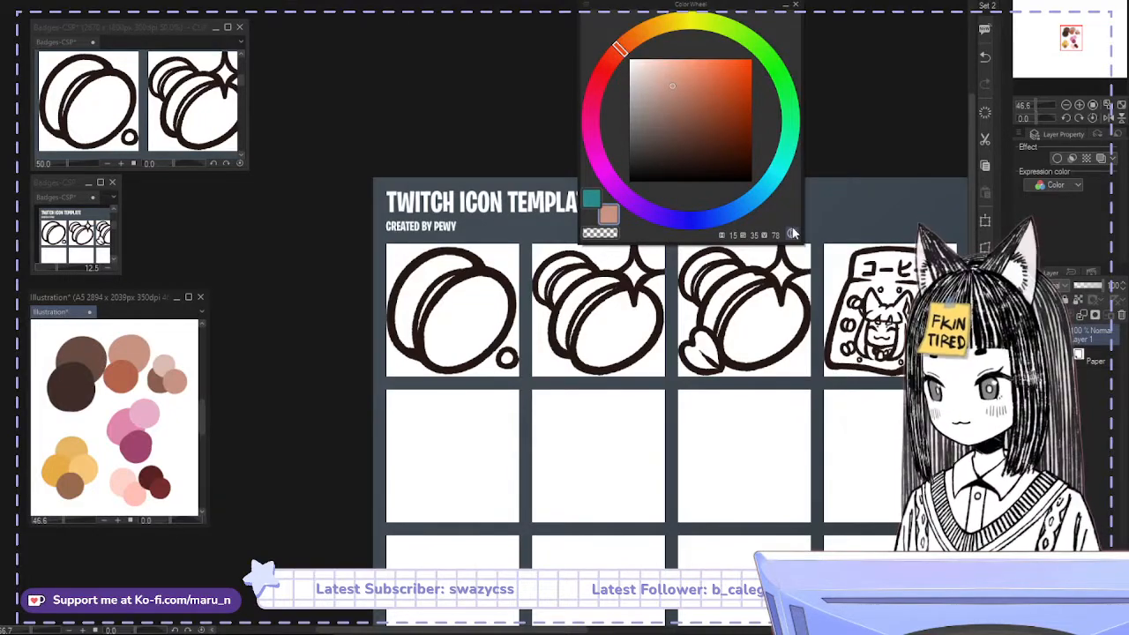
left_click_drag(719, 2, 577, 16)
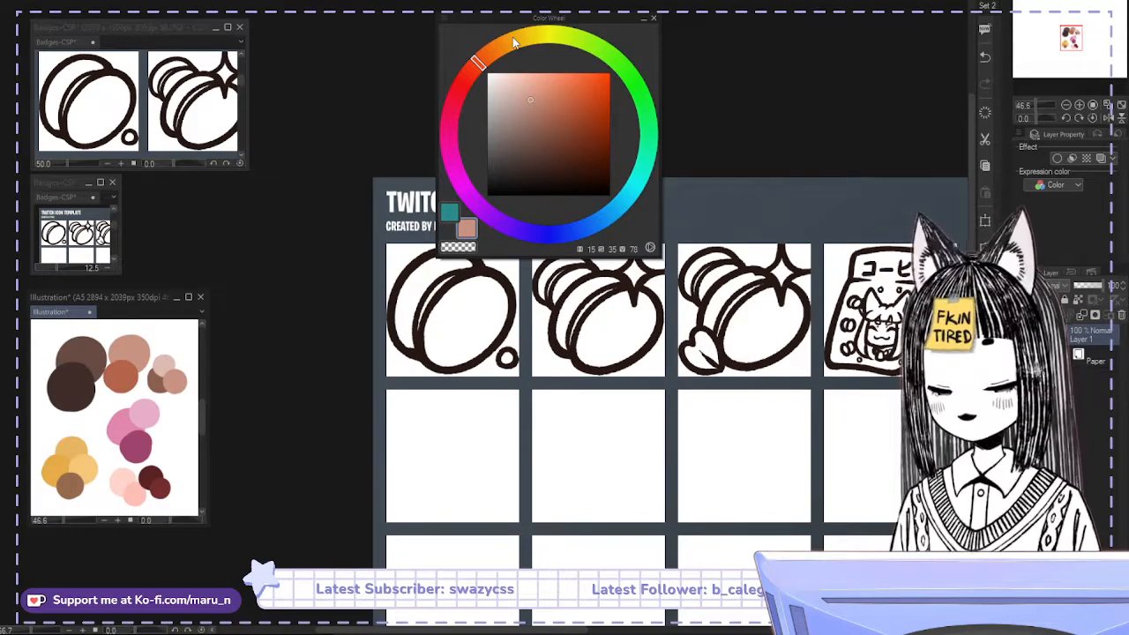
Set the hue to 353 and demonstrate white, black and fully saturated red at the corners of the color space
mouse_move(514, 42)
left_mouse_down()
mouse_move(453, 132)
mouse_move(542, 251)
mouse_move(617, 60)
mouse_move(472, 107)
left_mouse_up()
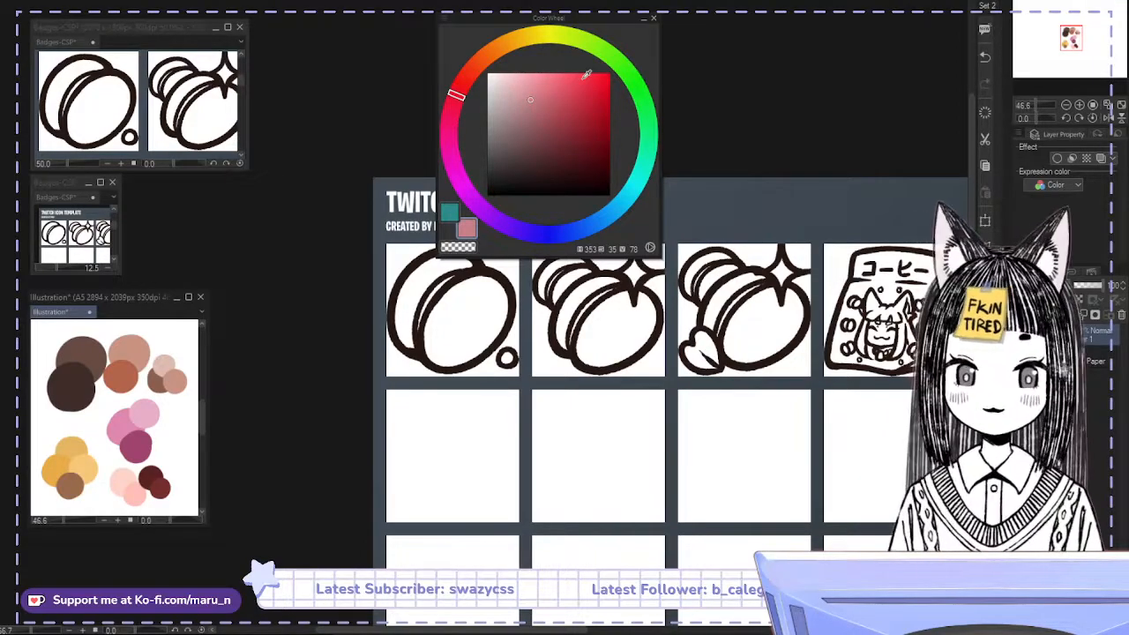
left_click(492, 71)
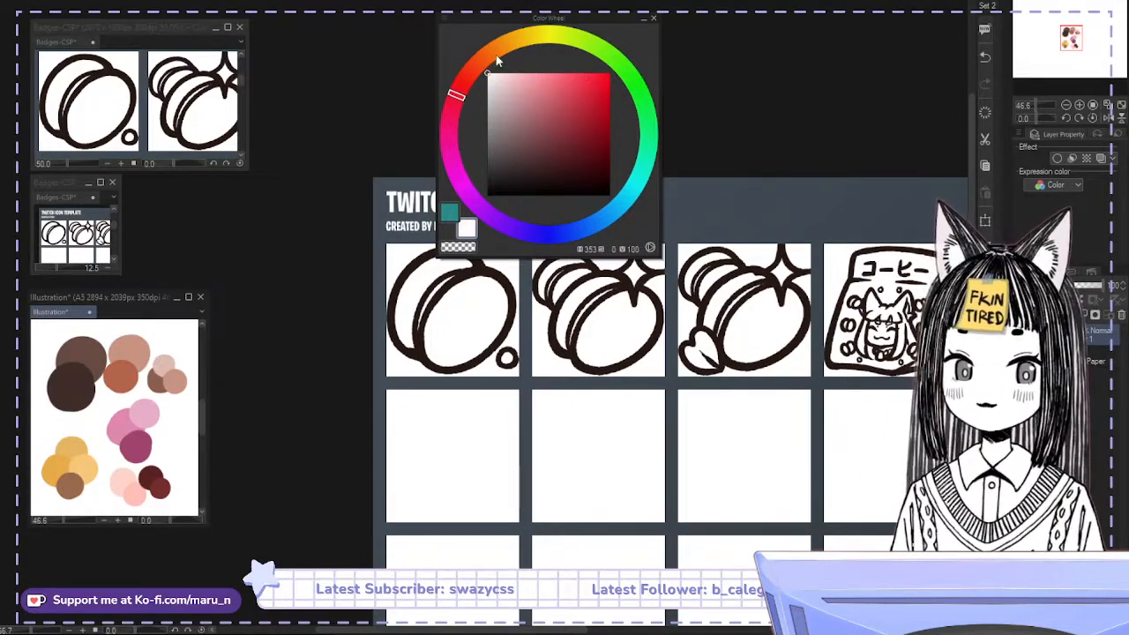
left_click_drag(514, 133, 487, 197)
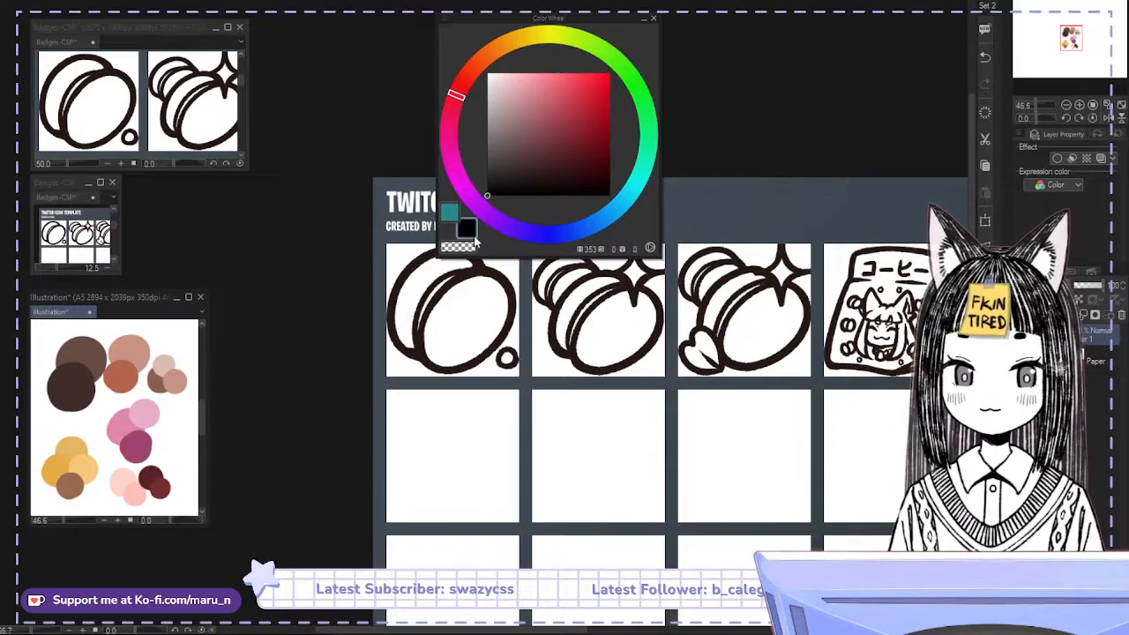
left_click_drag(596, 88, 631, 55)
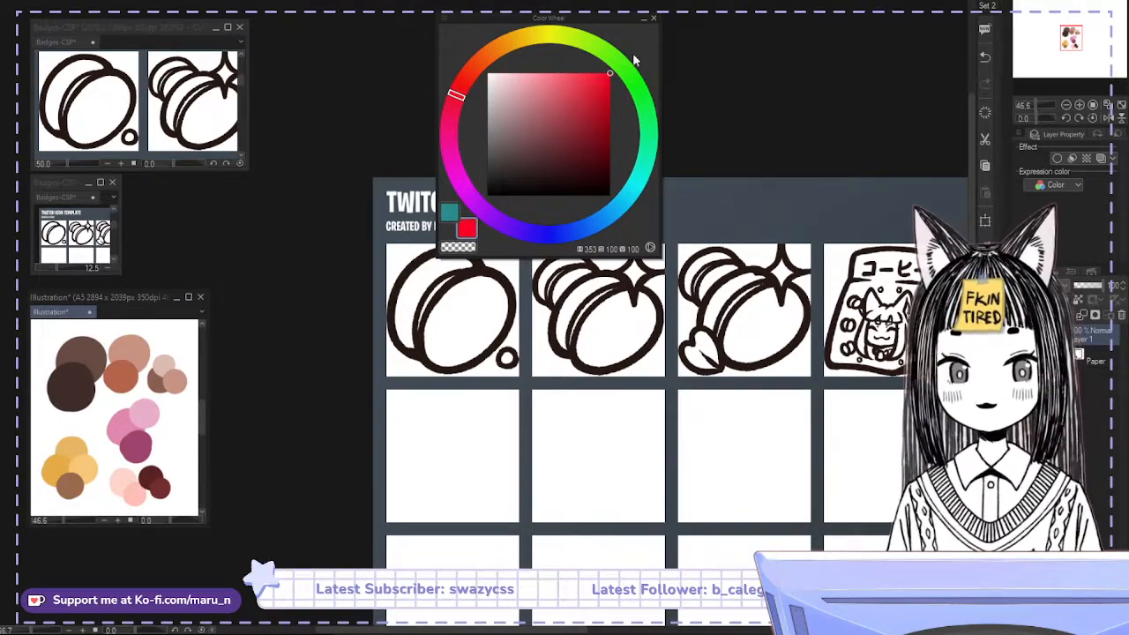
left_click_drag(611, 78, 612, 187)
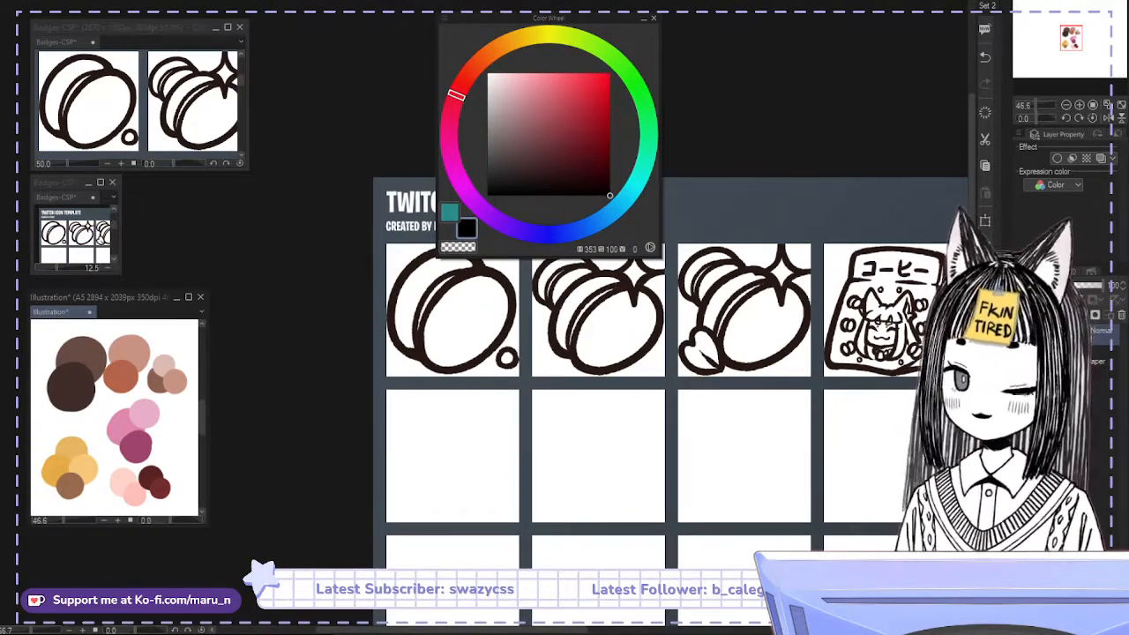
left_click_drag(611, 187, 626, 65)
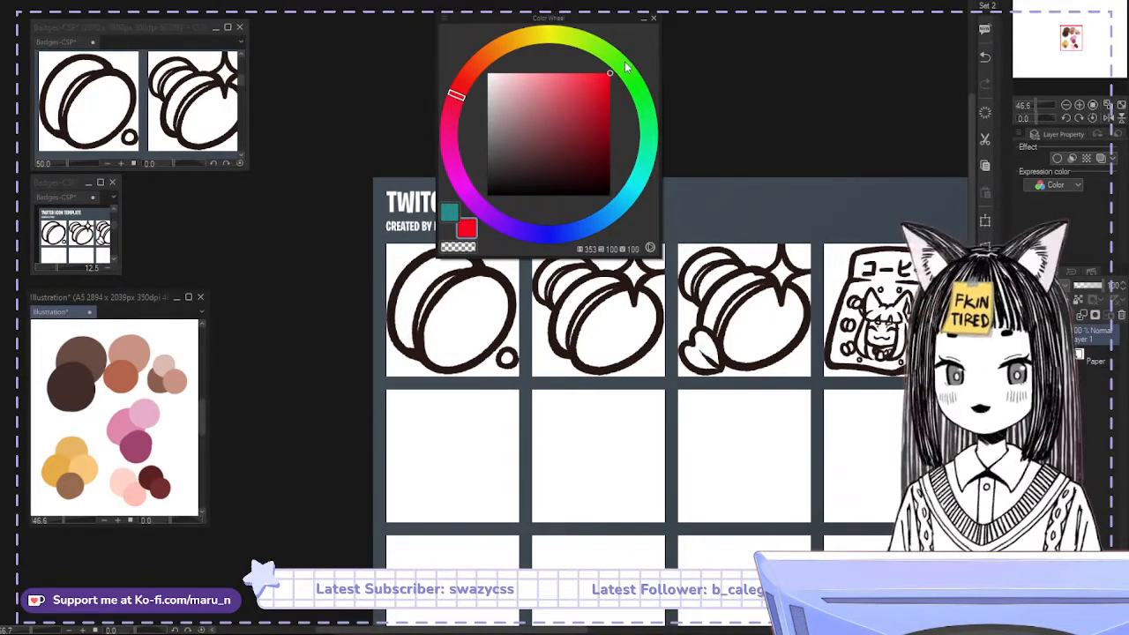
Alternate the drawing color between pure black and white along the unsaturated edge to demonstrate brightness
left_click_drag(571, 89, 487, 195)
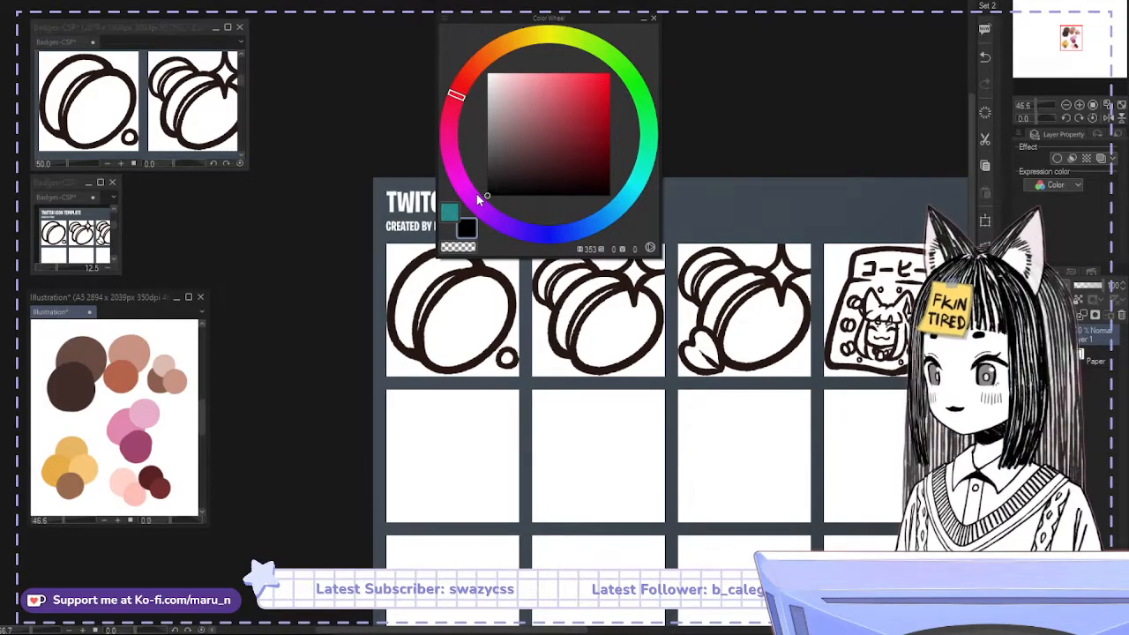
left_click(489, 74)
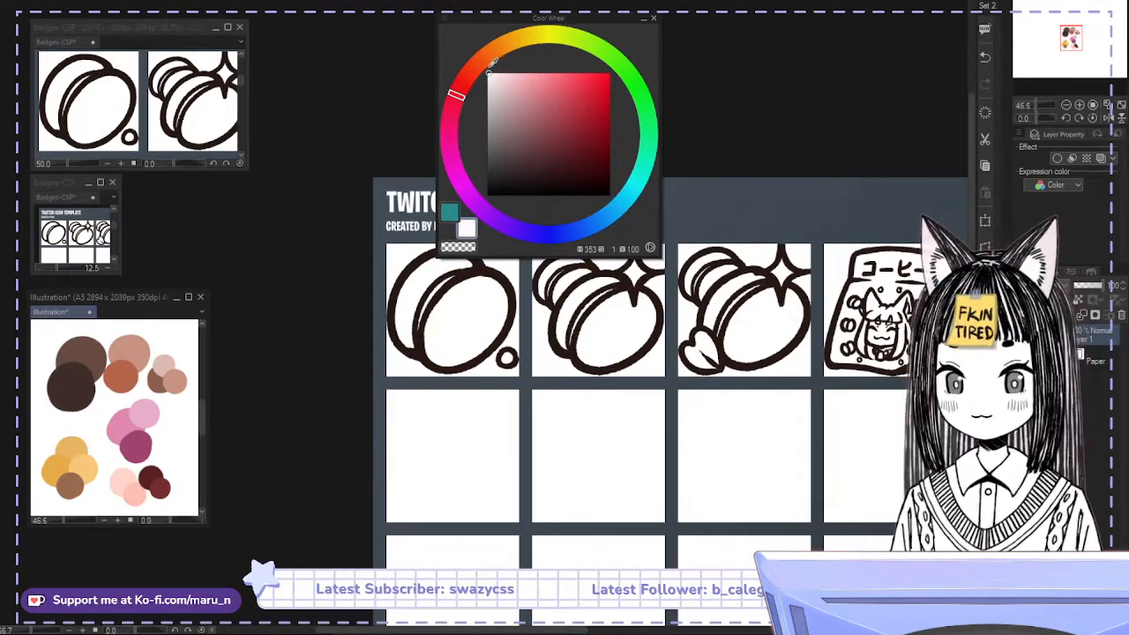
left_click(496, 187)
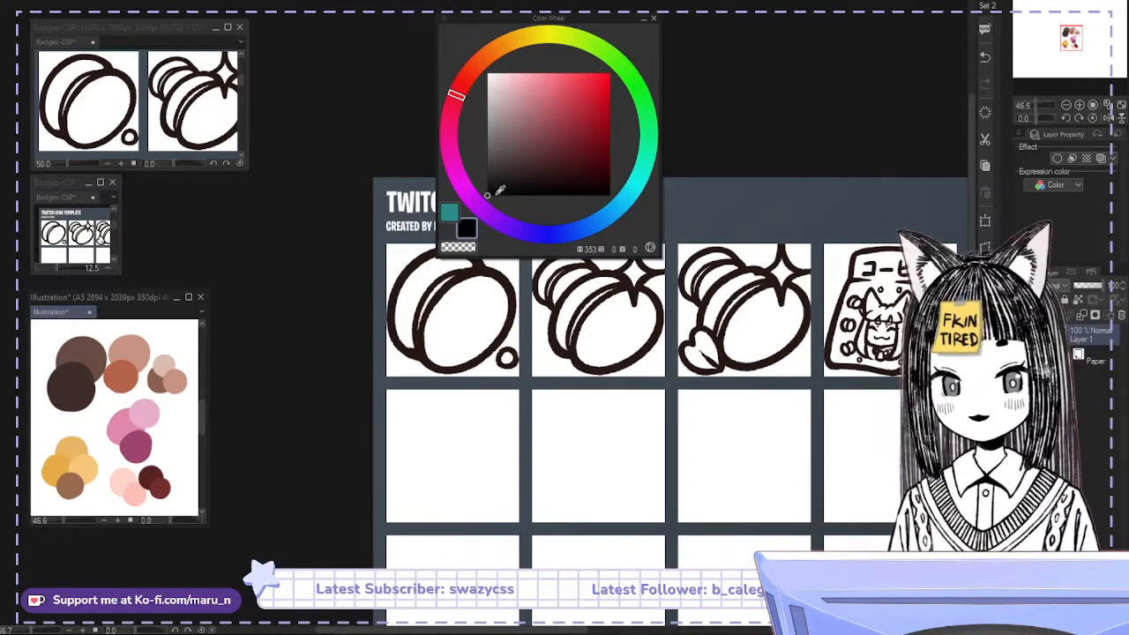
left_click(488, 74)
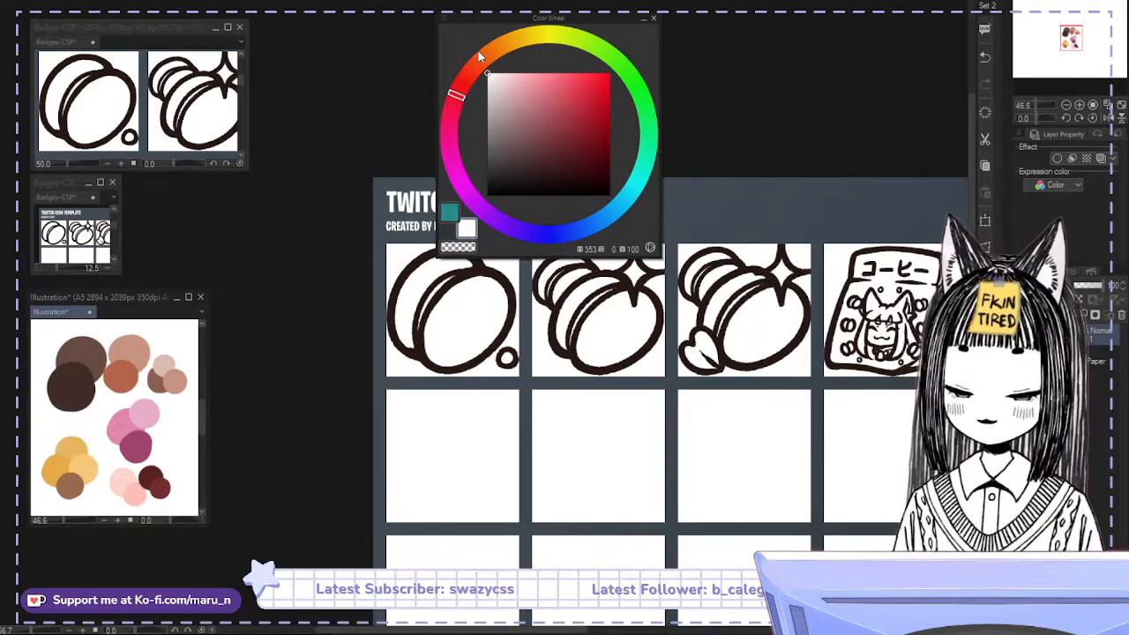
Temporarily preview the palette layer in Gray expression color while picking a dark and a light gray, and undo the preview
left_click(1073, 186)
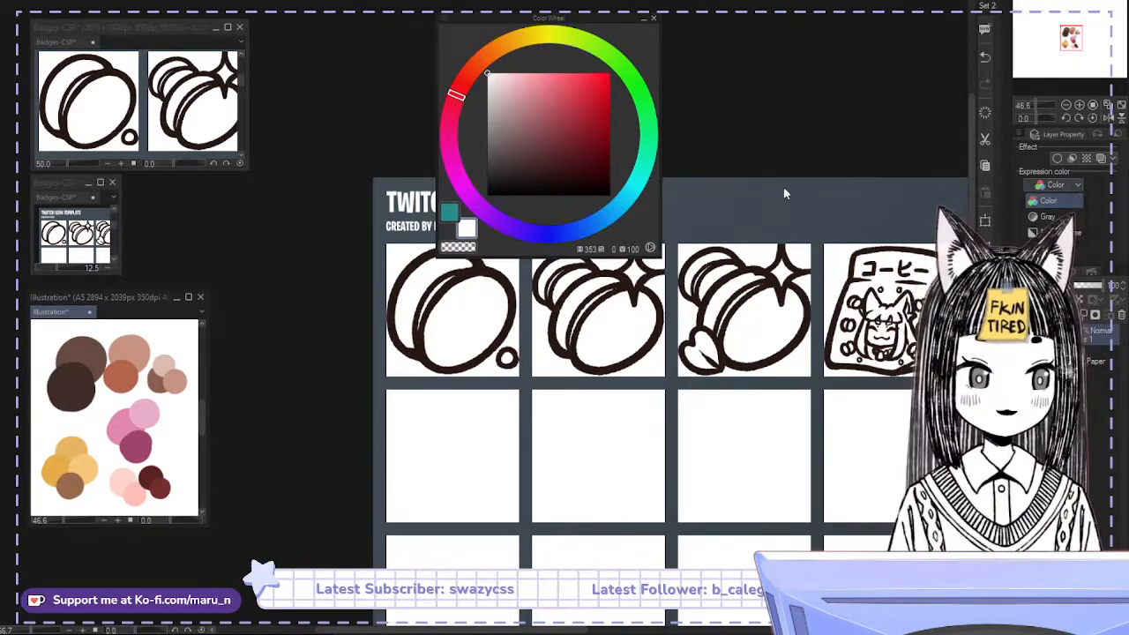
left_click(1063, 203)
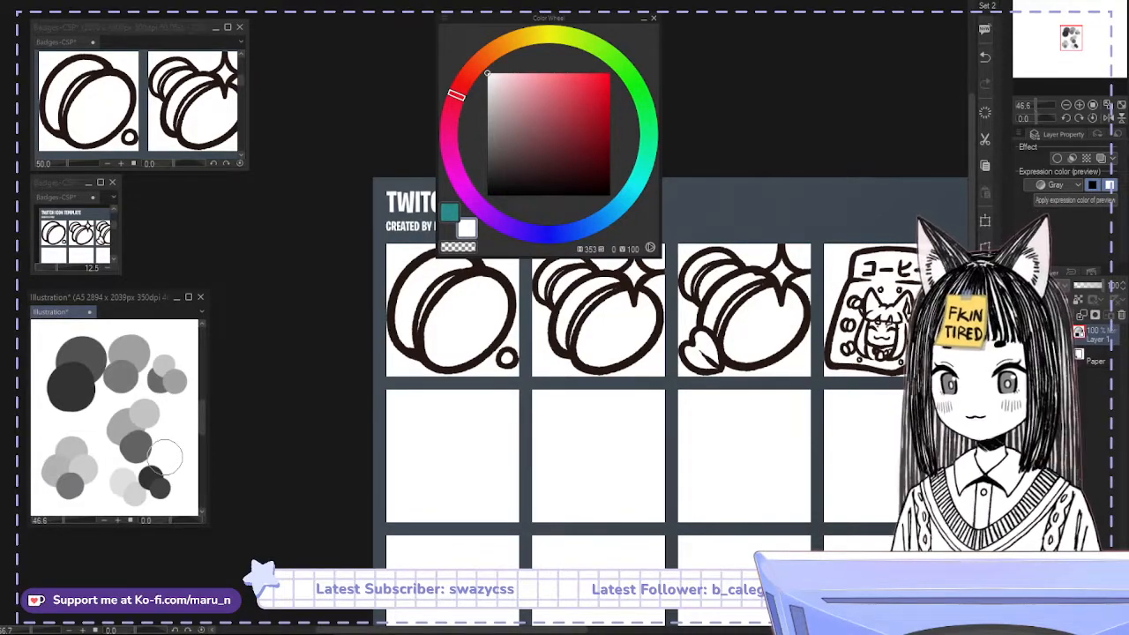
left_click_drag(488, 141, 489, 179)
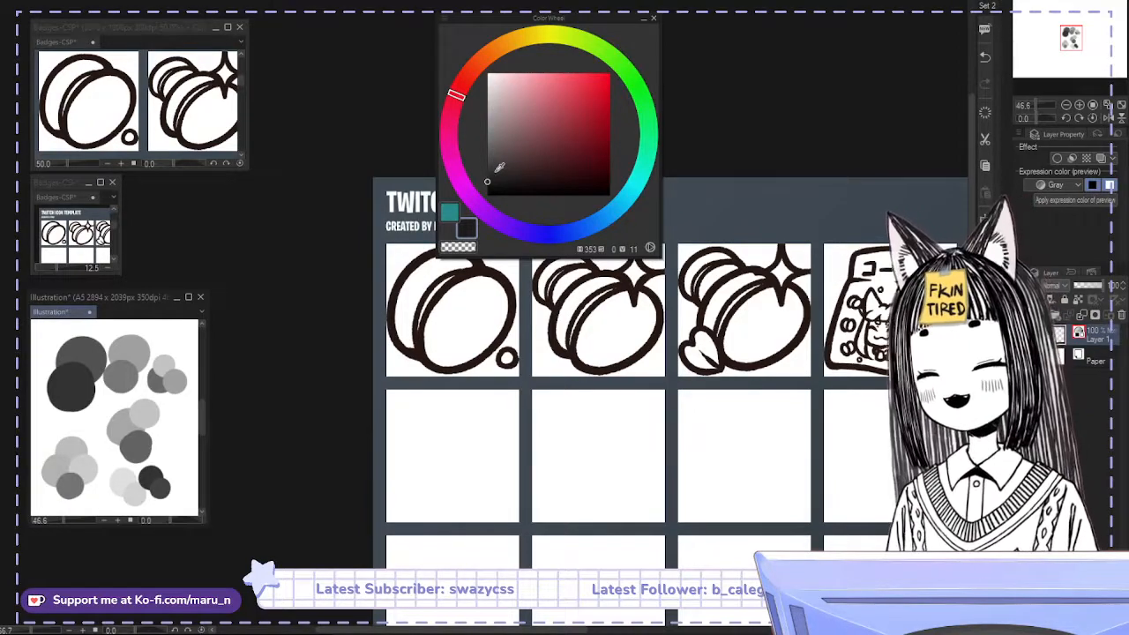
left_click(492, 93)
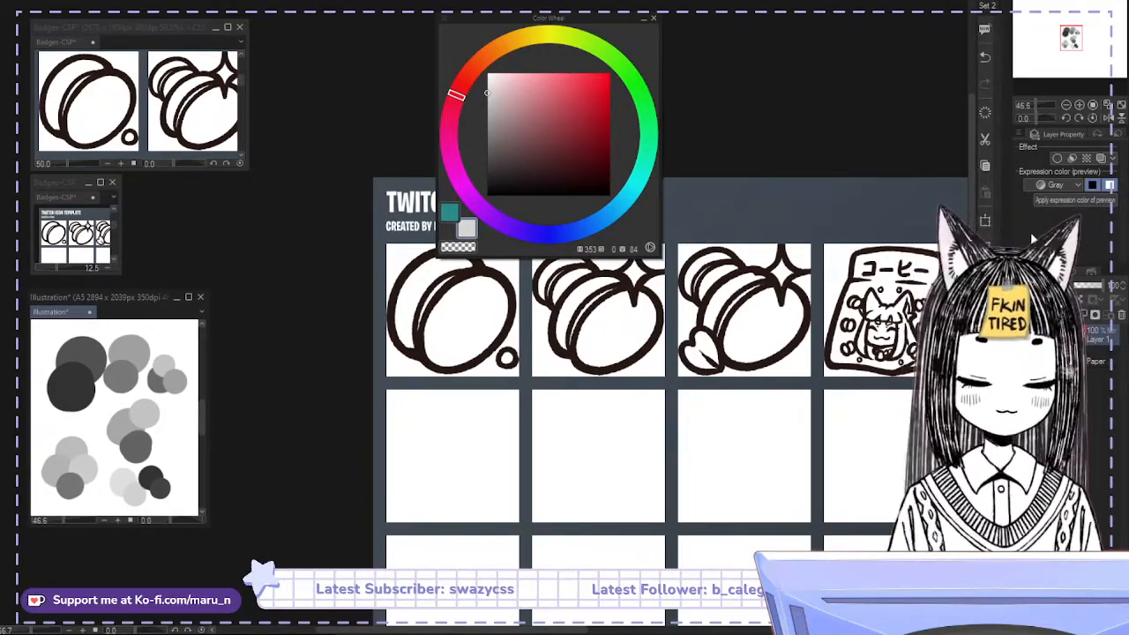
key("ctrl+z")
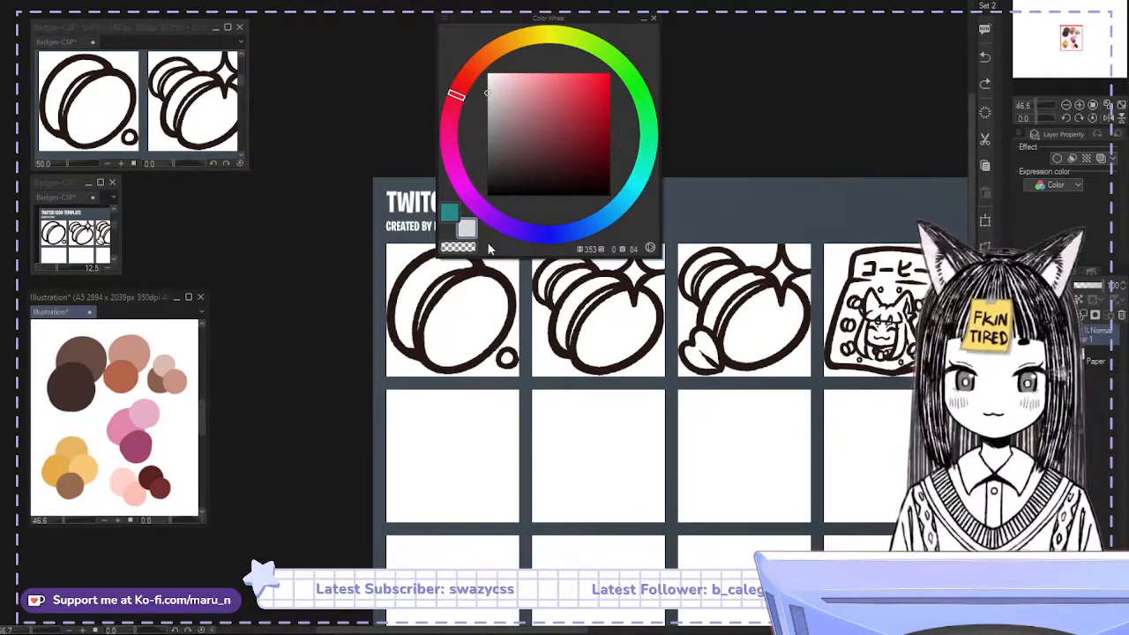
Pick a dark and a pale low-saturation color, and shift the pale color's hue through 182 and purple to 61
left_click(495, 157)
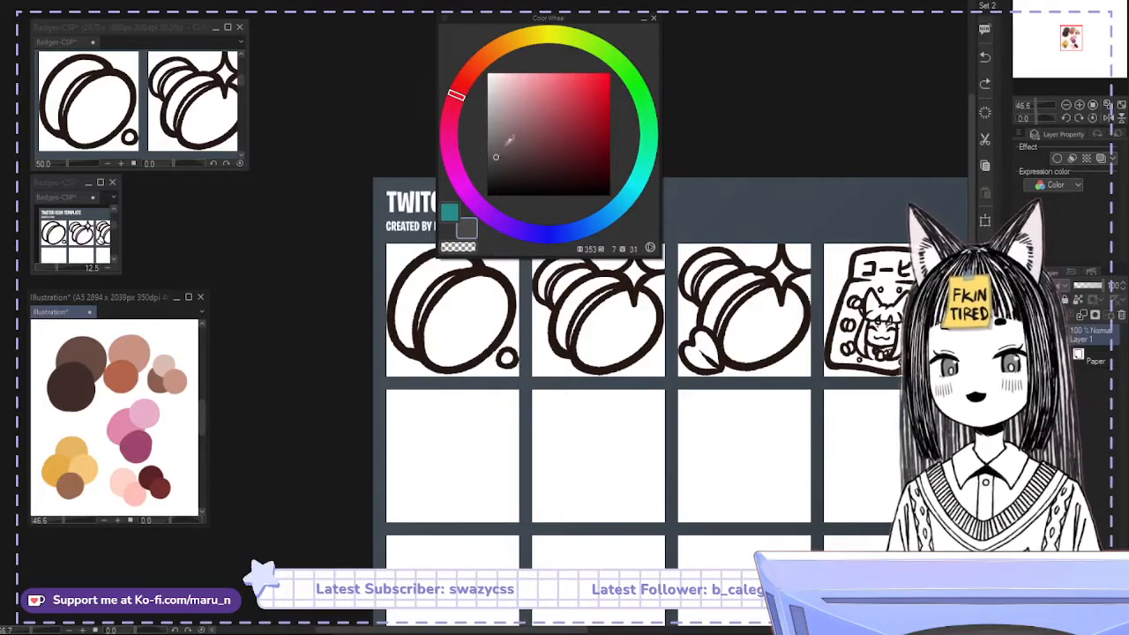
left_click(498, 81)
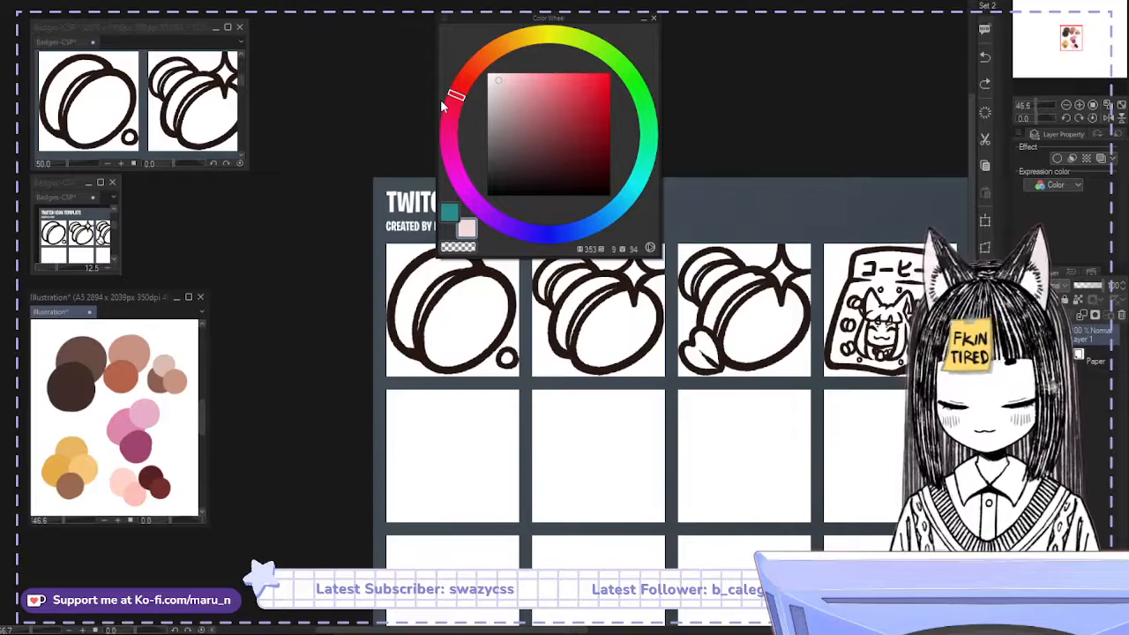
left_click(642, 187)
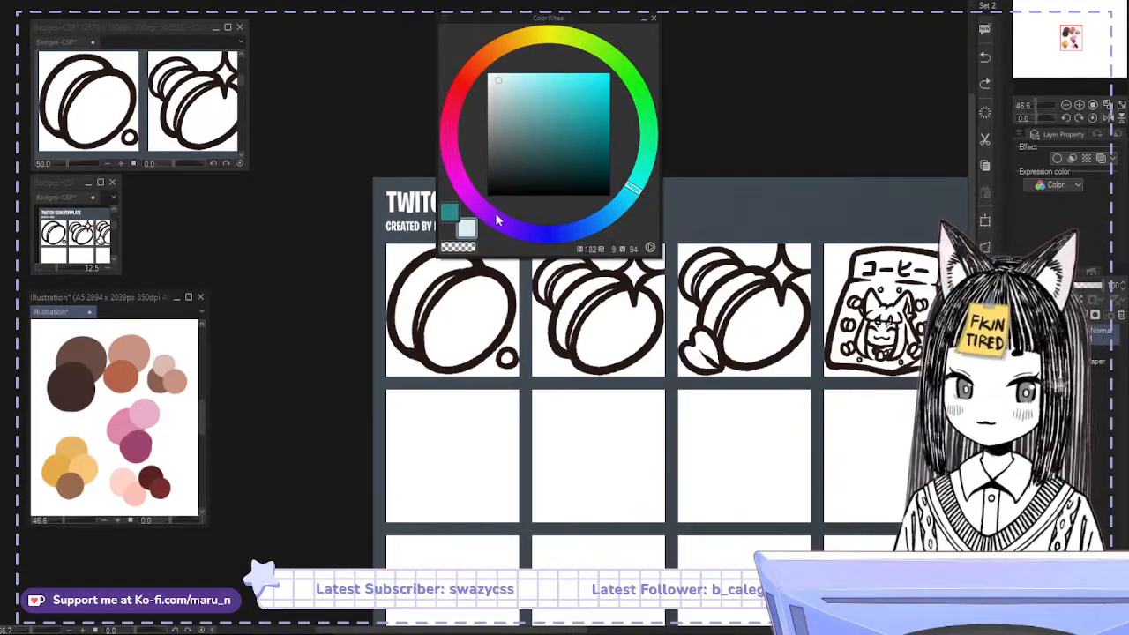
left_click(497, 220)
left_click(549, 40)
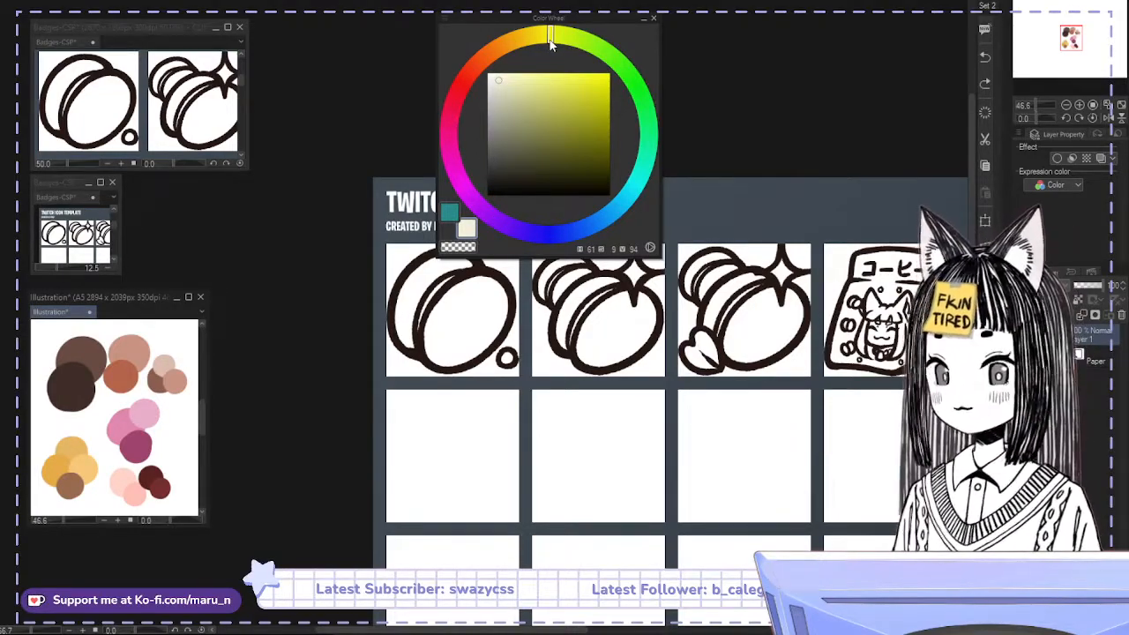
Compare saturated, pale and muted yellows, and set the drawing color to hue 189, saturation 46 and value 76
left_click(607, 74)
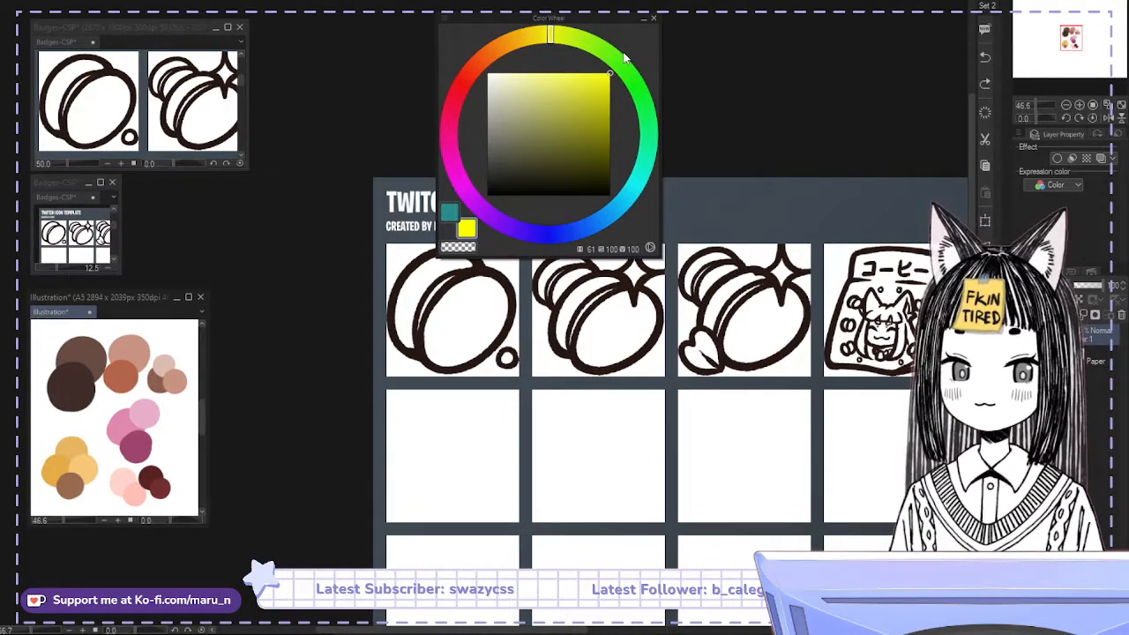
left_click(504, 78)
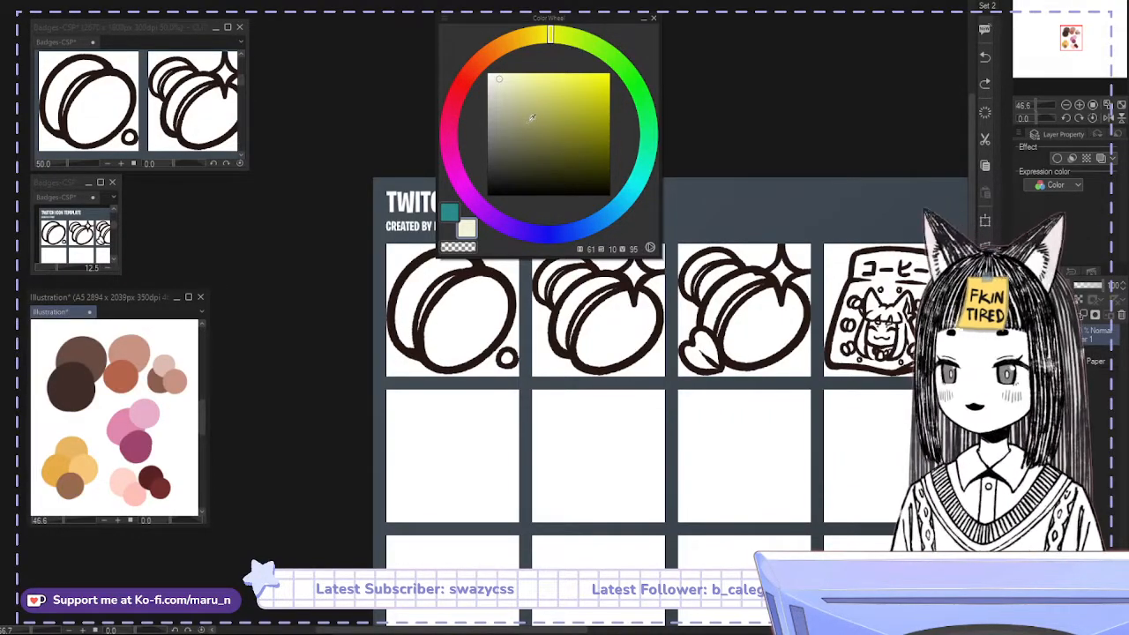
mouse_move(553, 111)
left_mouse_down()
mouse_move(549, 99)
mouse_move(569, 104)
left_mouse_up()
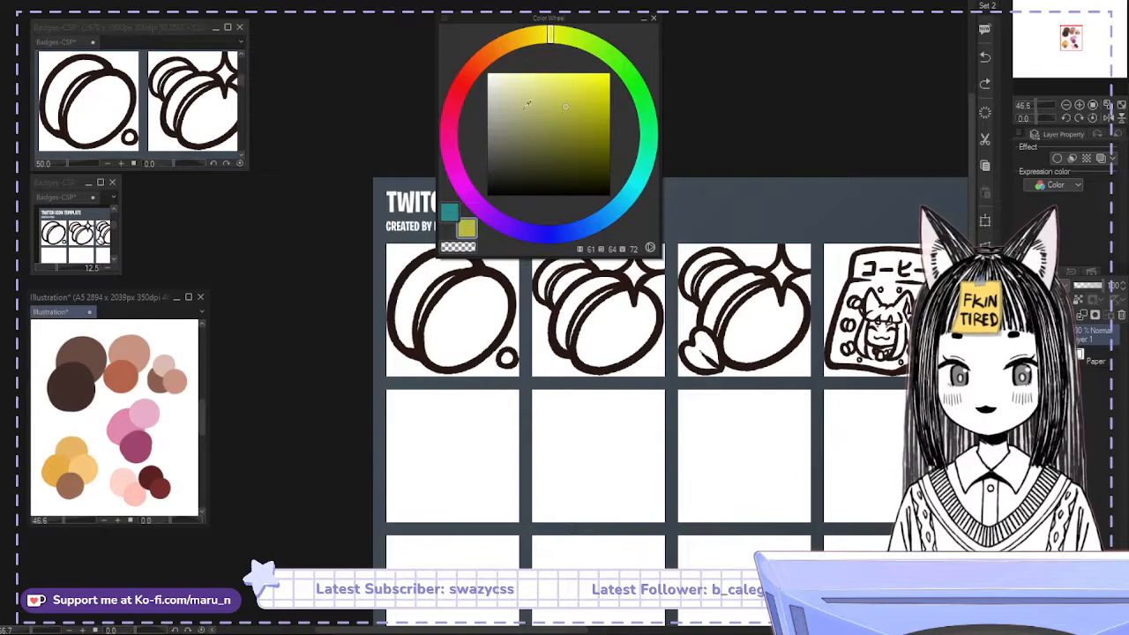
left_click(578, 98)
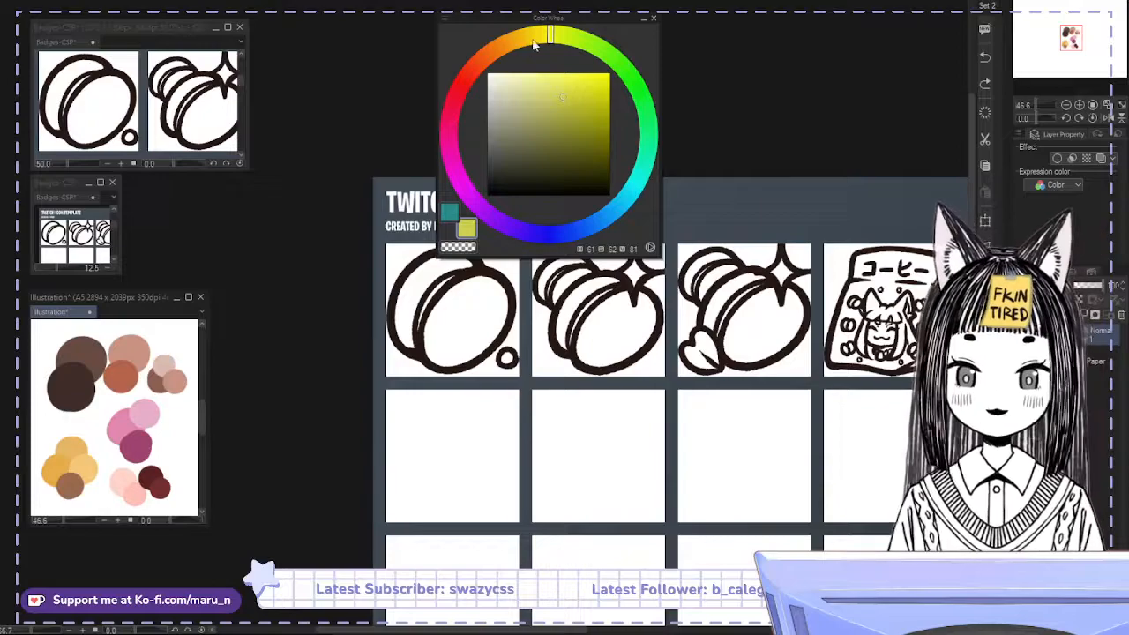
mouse_move(552, 86)
left_mouse_down()
mouse_move(574, 101)
mouse_move(559, 112)
mouse_move(553, 91)
mouse_move(564, 119)
mouse_move(553, 163)
mouse_move(555, 79)
mouse_move(559, 157)
mouse_move(553, 80)
mouse_move(559, 147)
mouse_move(547, 98)
left_mouse_up()
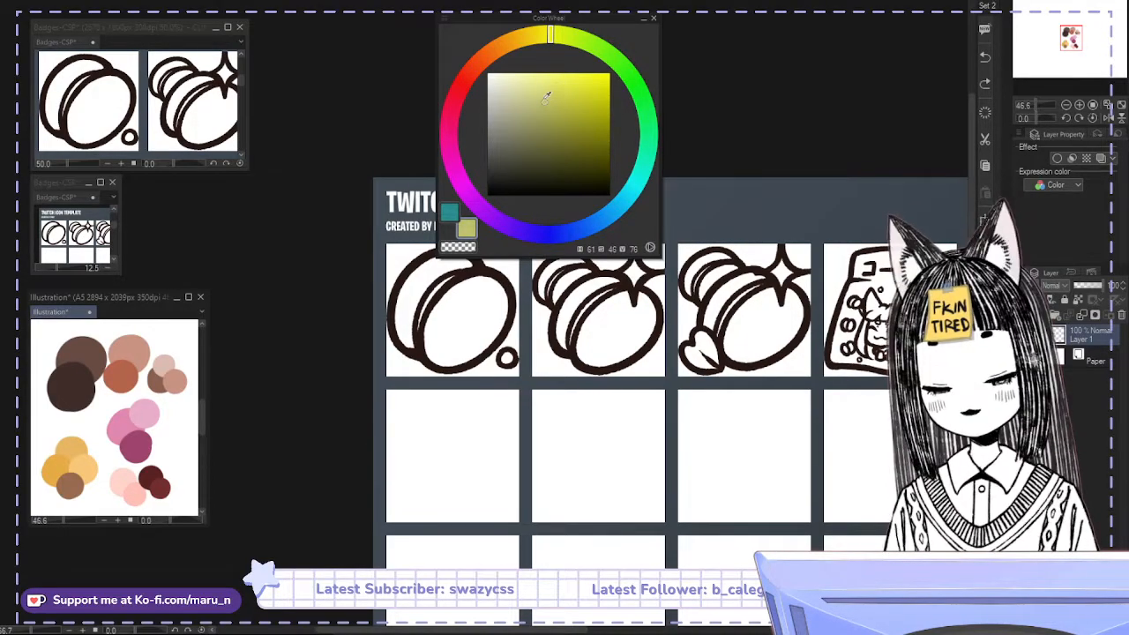
mouse_move(569, 35)
left_mouse_down()
mouse_move(630, 80)
mouse_move(581, 43)
mouse_move(523, 49)
mouse_move(533, 37)
mouse_move(481, 64)
mouse_move(451, 117)
mouse_move(459, 176)
mouse_move(454, 101)
mouse_move(546, 39)
mouse_move(631, 81)
mouse_move(648, 130)
mouse_move(613, 223)
left_mouse_up()
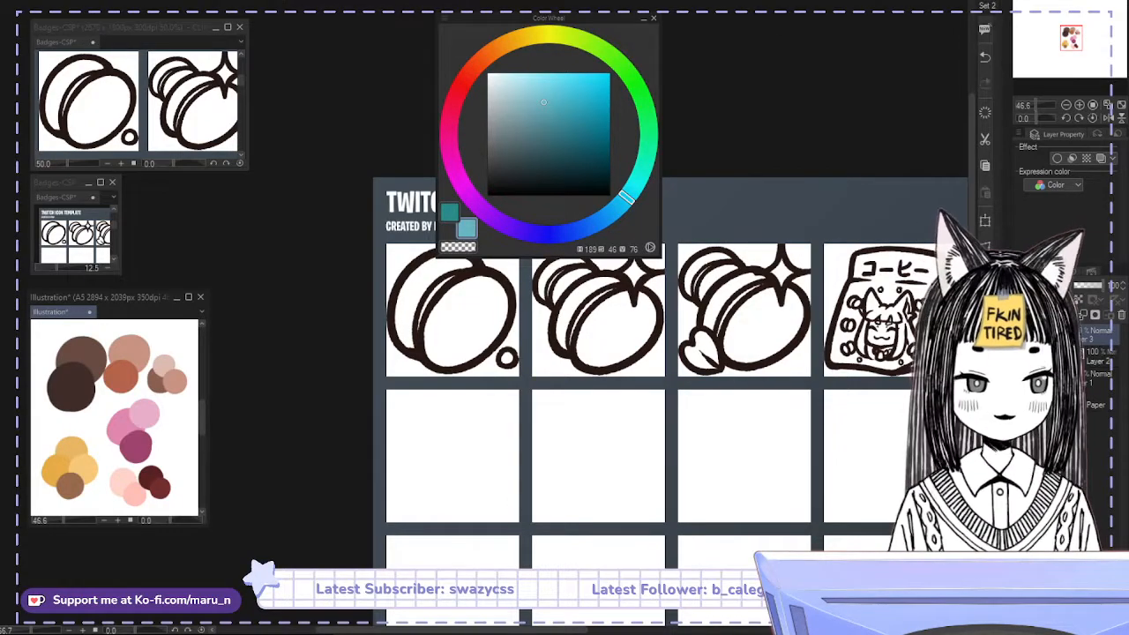
Delete Layer 2 and set the blending mode of Layer 3 to Color
left_click(1118, 319)
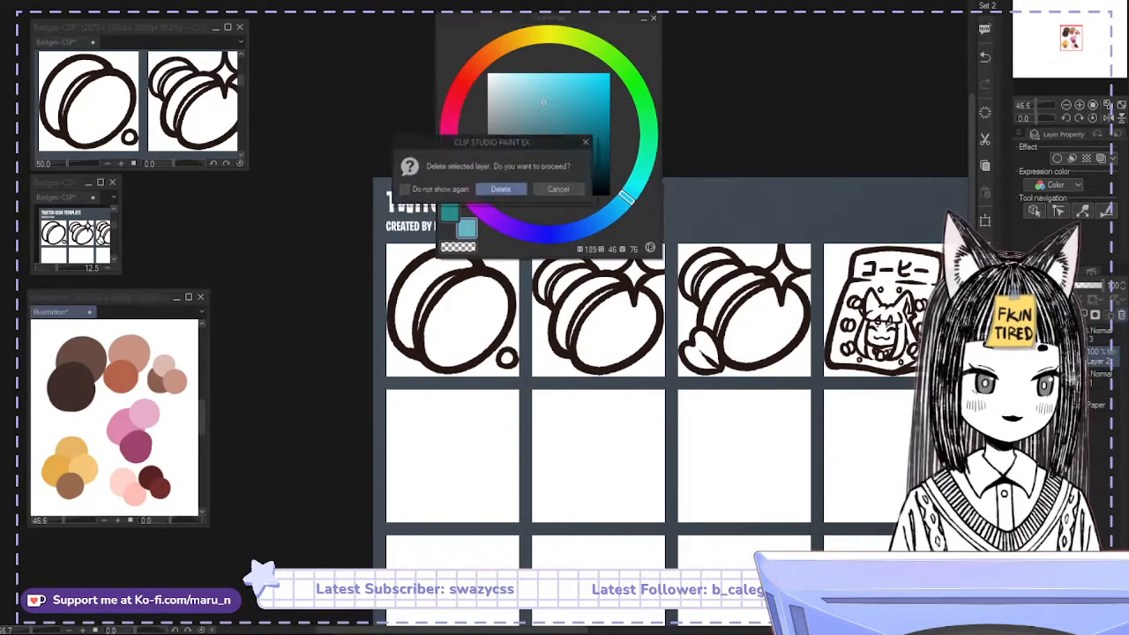
left_click(501, 190)
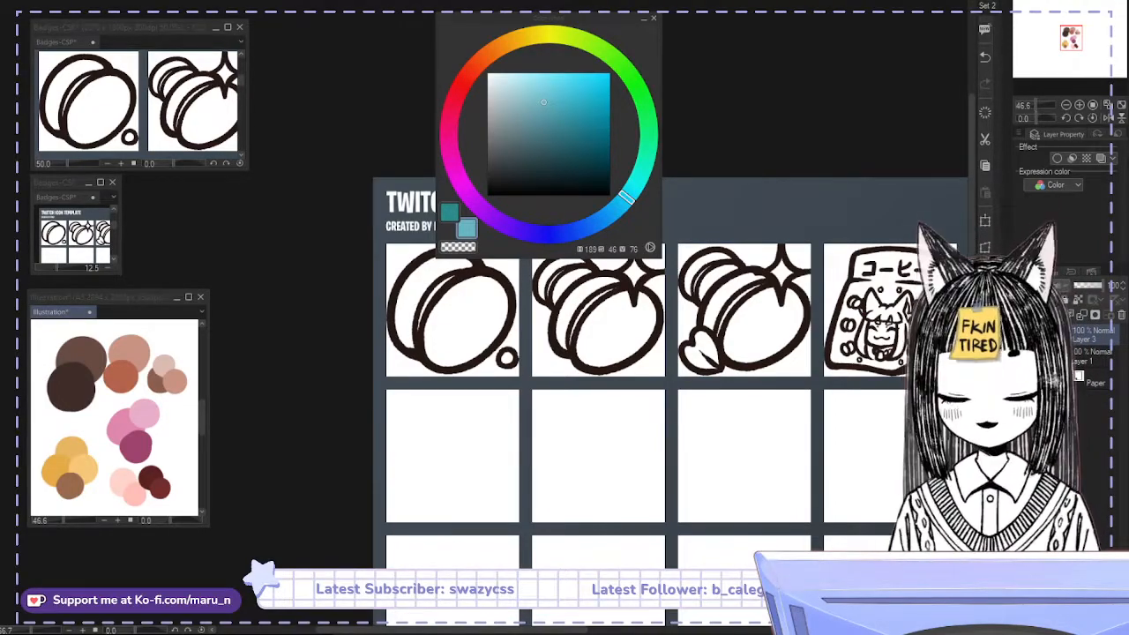
left_click(1055, 286)
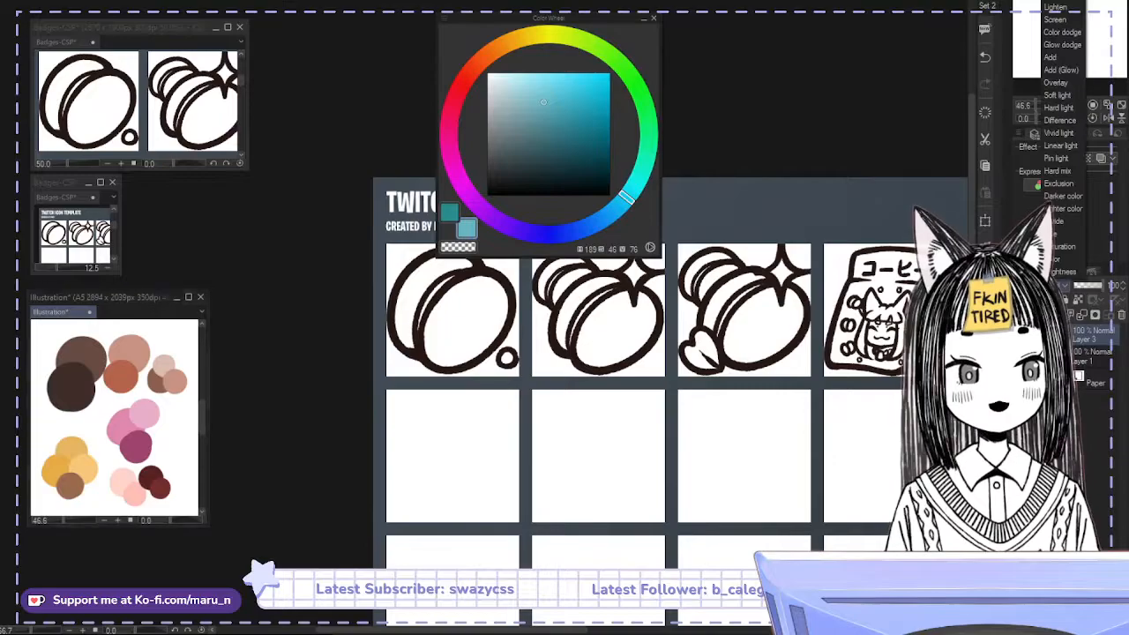
left_click(1060, 256)
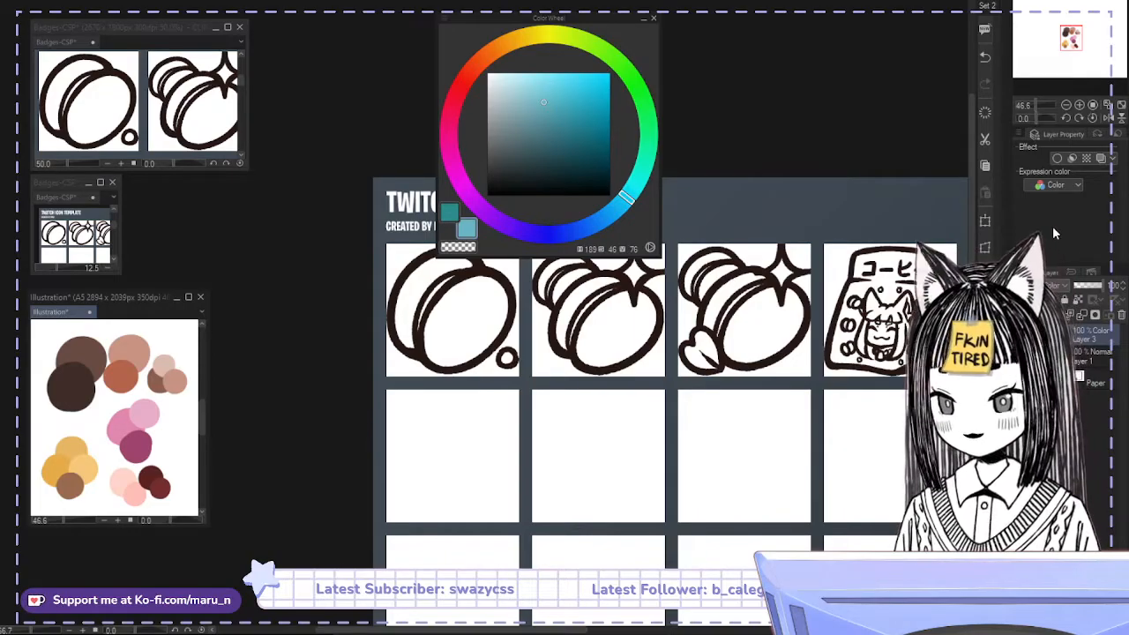
Fill Layer 3 with cyan (hue 189, saturation 97, value 100) and place the palette illustration beside the color wheel
left_click(609, 102)
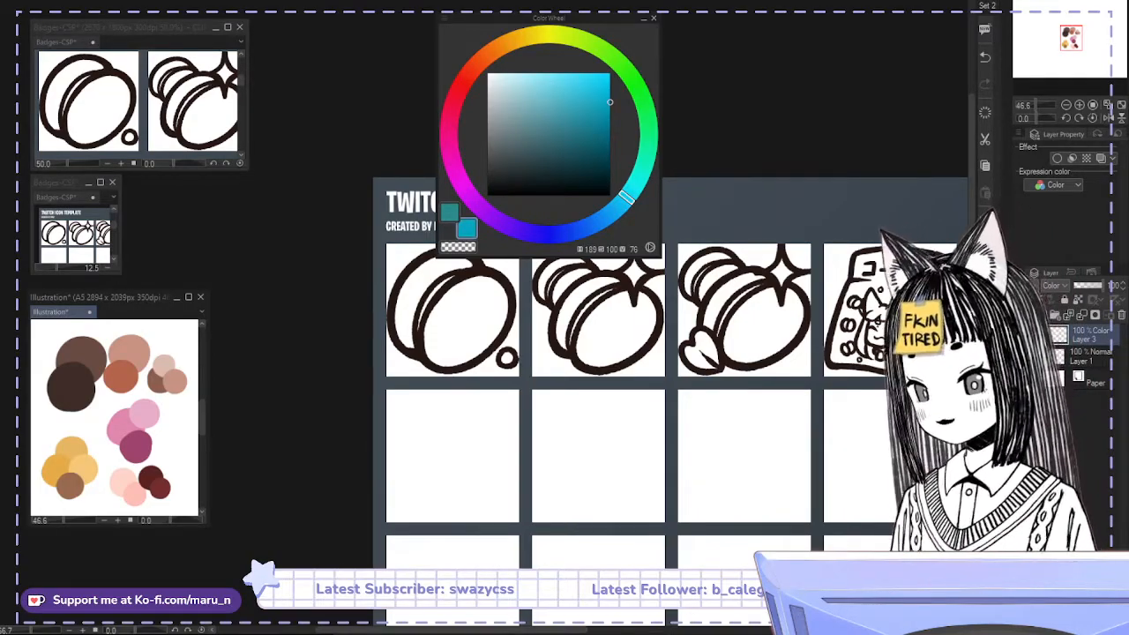
left_click_drag(609, 102, 605, 74)
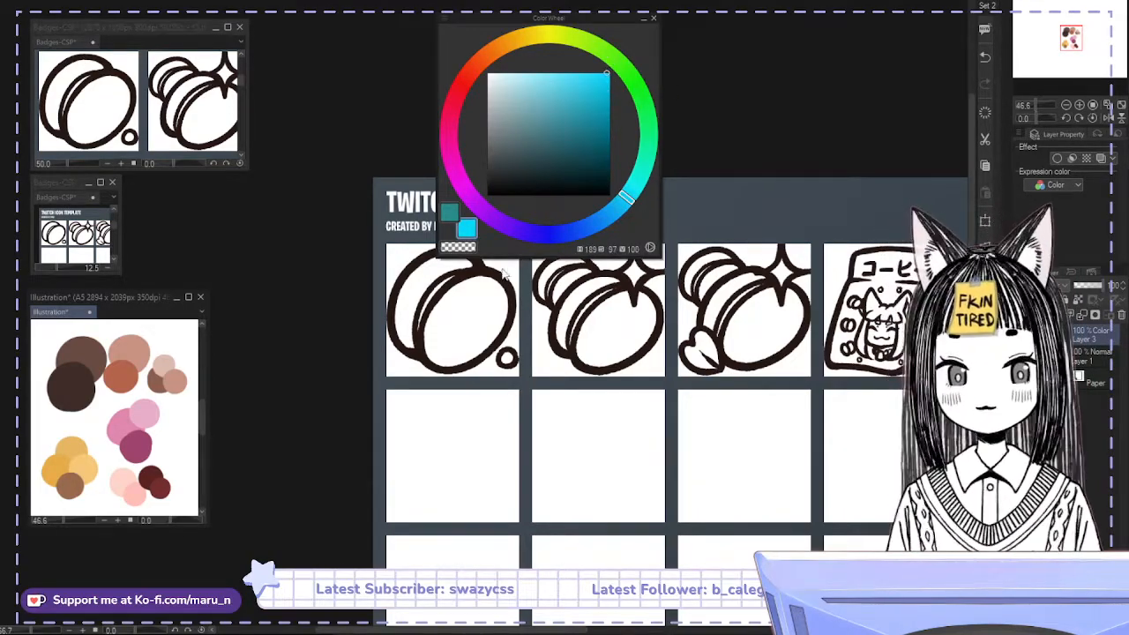
left_click(152, 354)
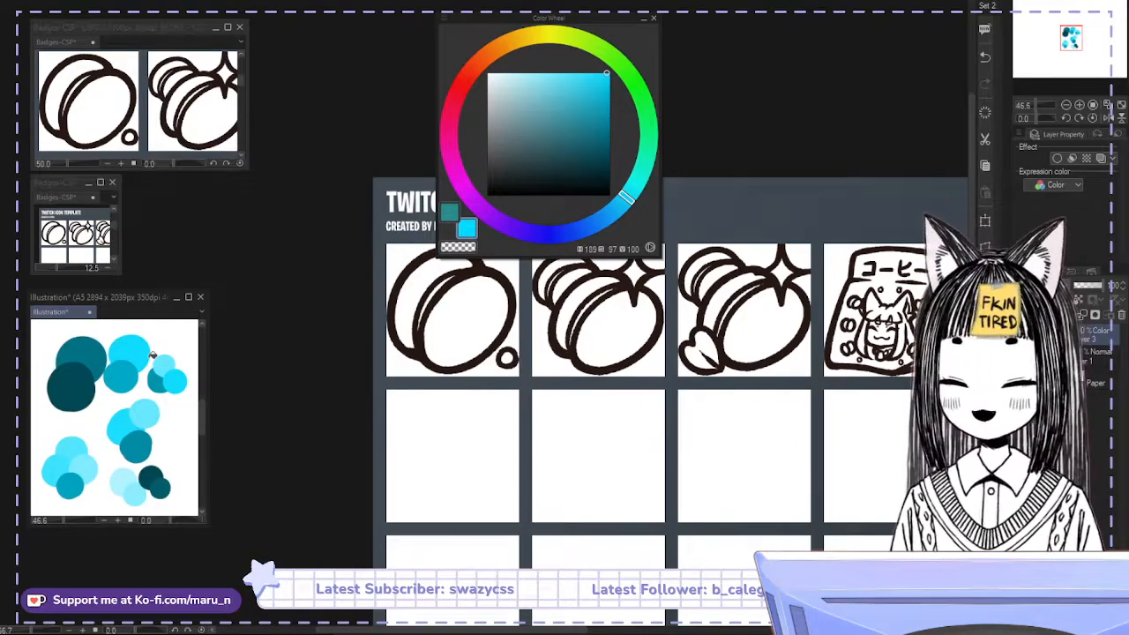
left_click_drag(148, 300, 388, 106)
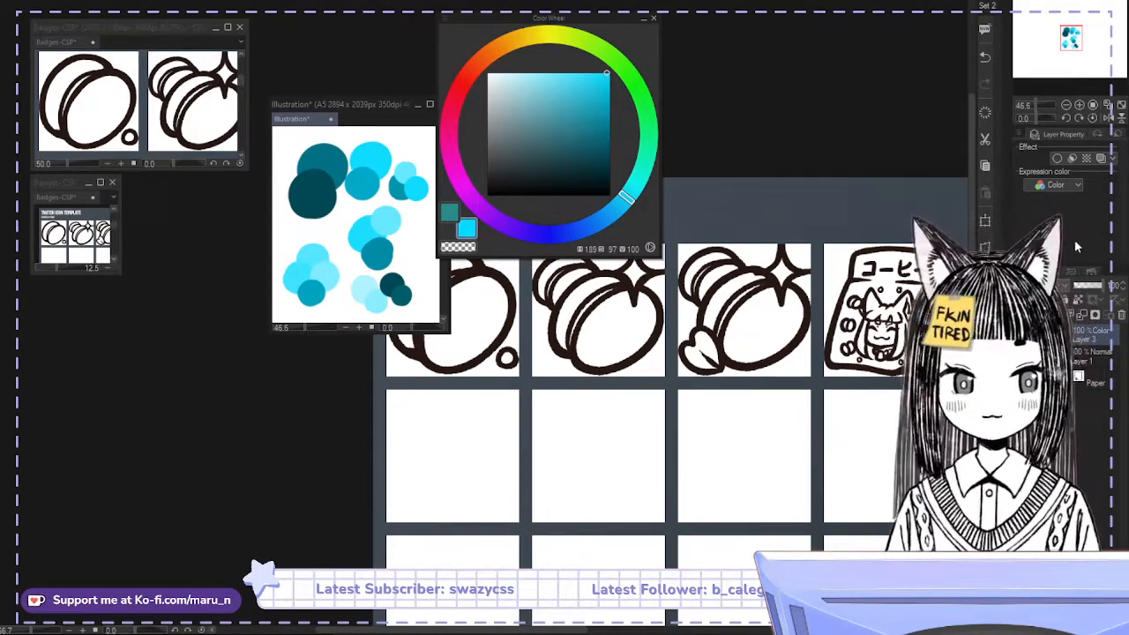
Compare the cyan tint over the palette at several Layer 3 opacities, including 65 and 23 percent, and settle on 32 percent
left_click(1084, 283)
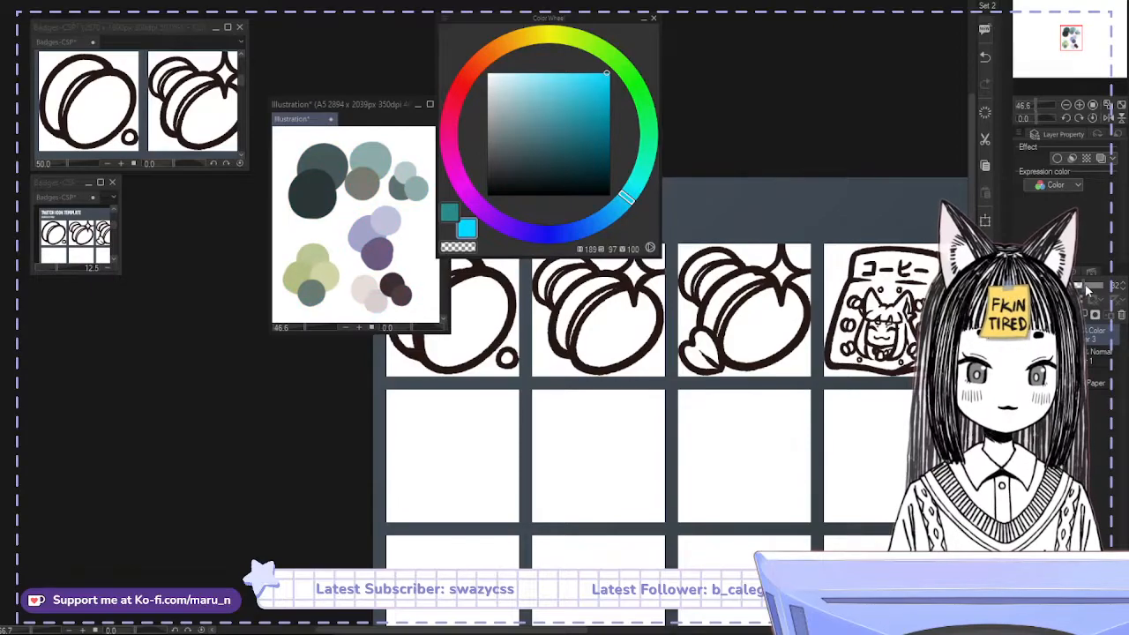
left_click(1088, 287)
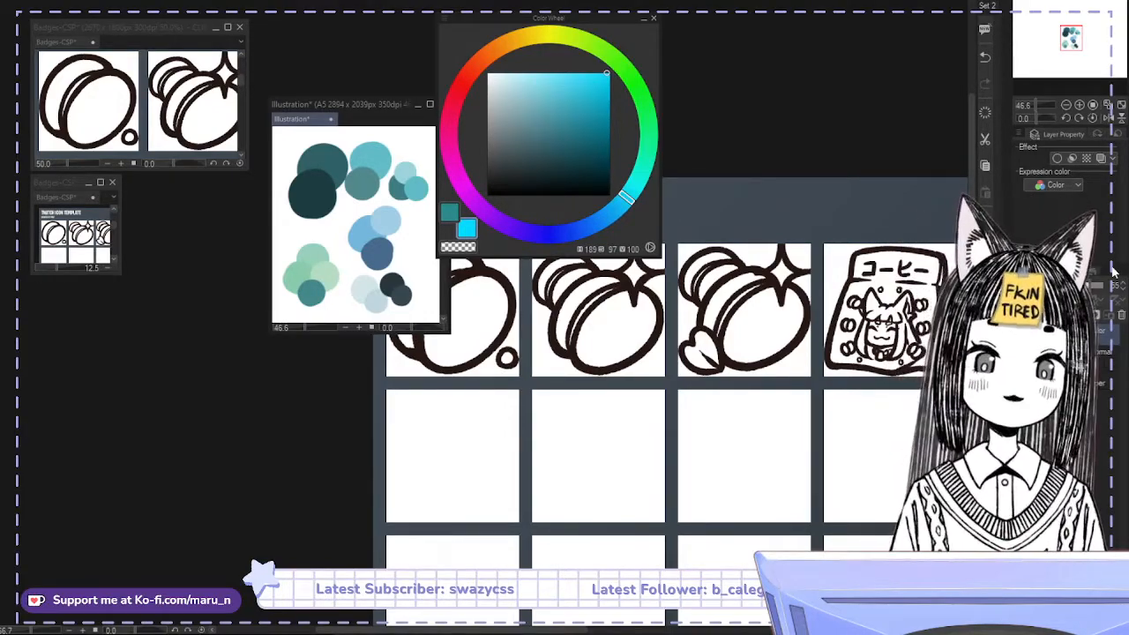
left_click(1080, 288)
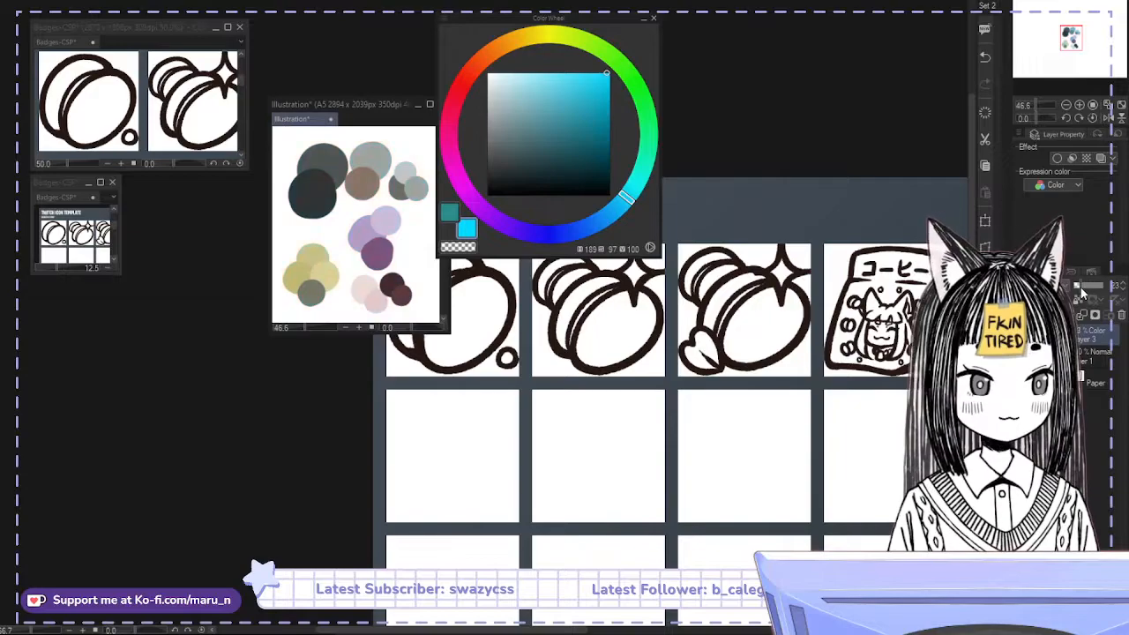
left_click_drag(1079, 288, 1077, 289)
left_click(1123, 289)
left_click(1122, 289)
left_click(1123, 290)
left_click(1122, 290)
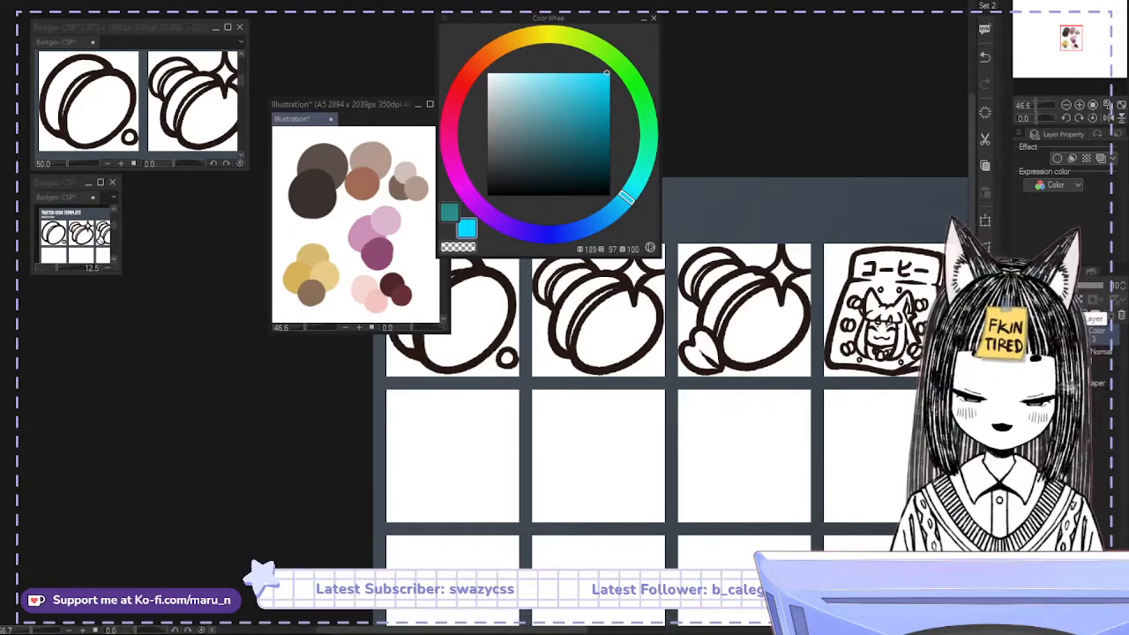
left_click(1081, 288)
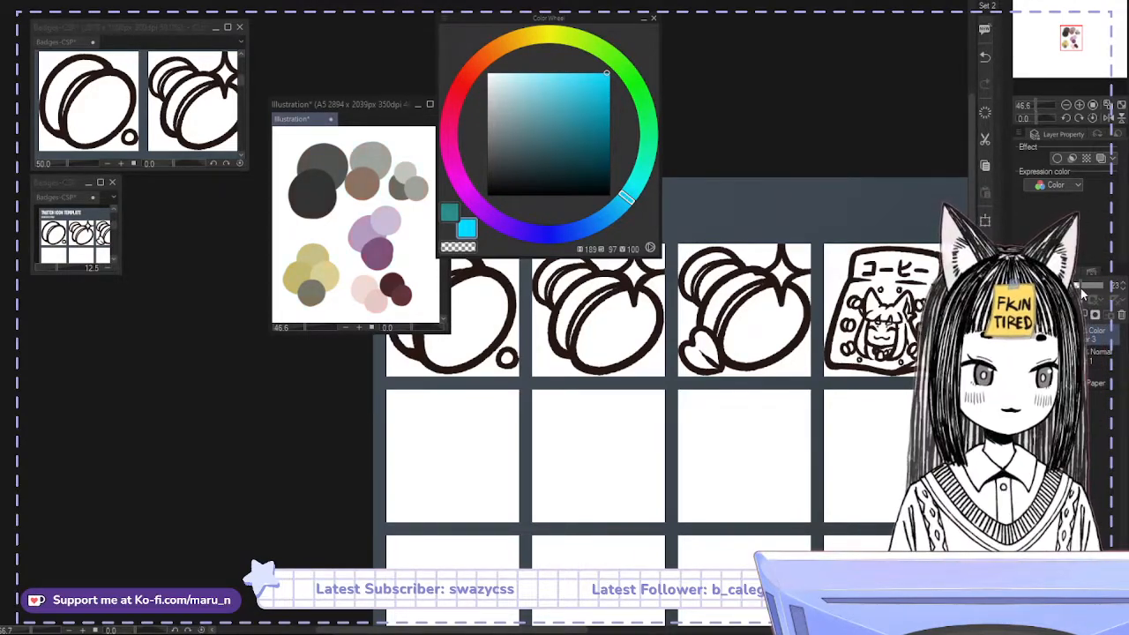
left_click_drag(1083, 289, 1081, 291)
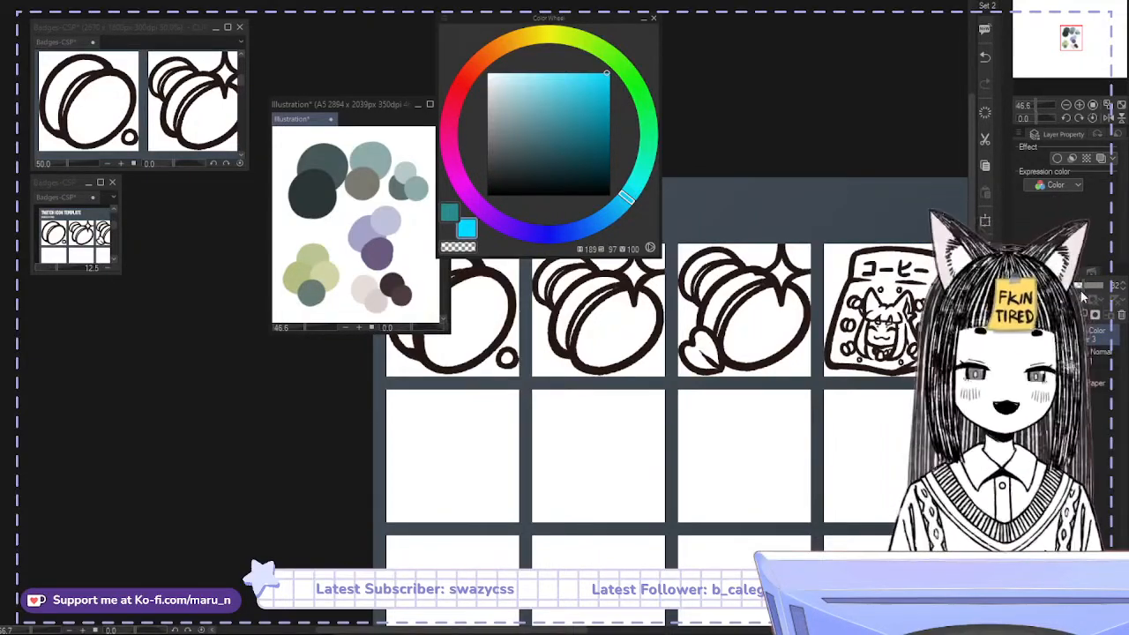
Fill Layer 3 with orange (hue 39, saturation 97, value 100) and compare the tint at 14, 11 and 35 percent opacity
left_click(516, 44)
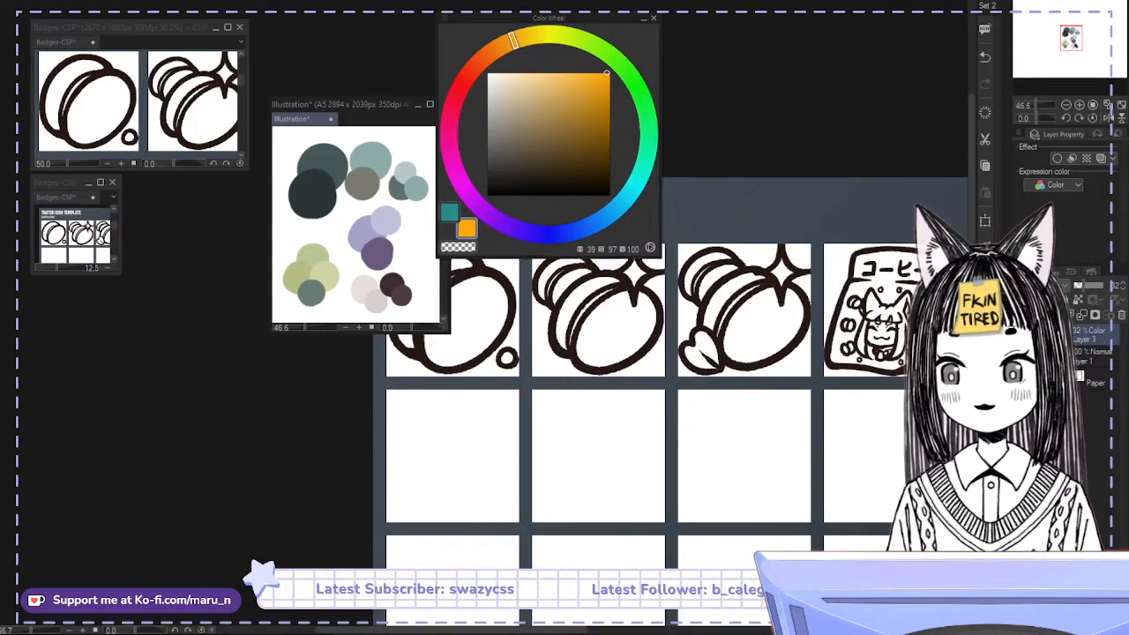
left_click(385, 193)
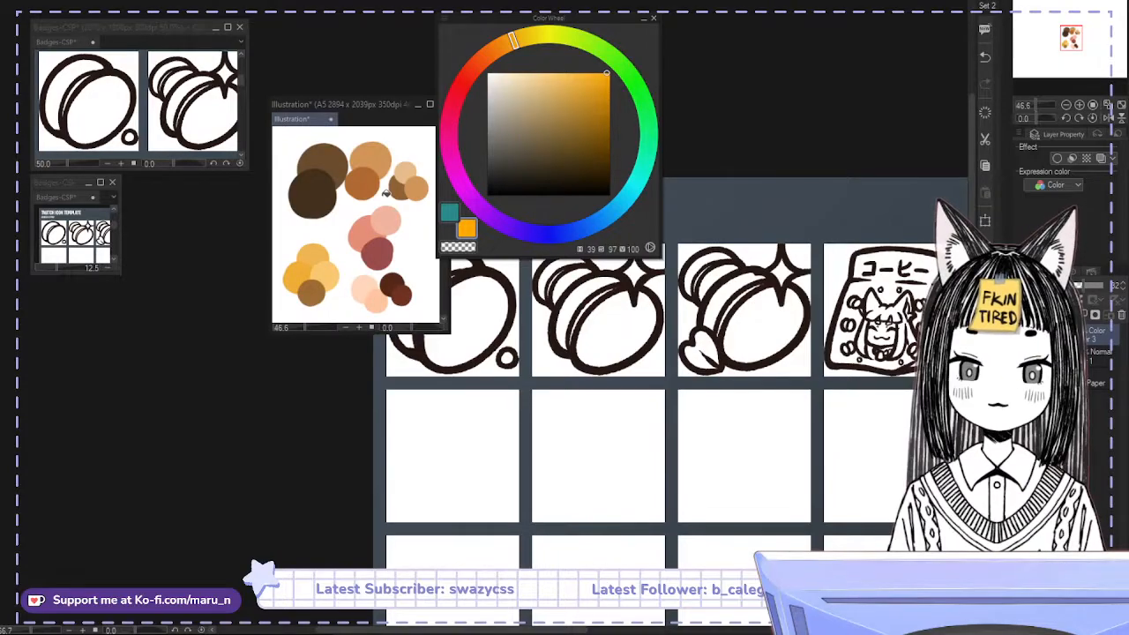
left_click_drag(1082, 284, 1081, 291)
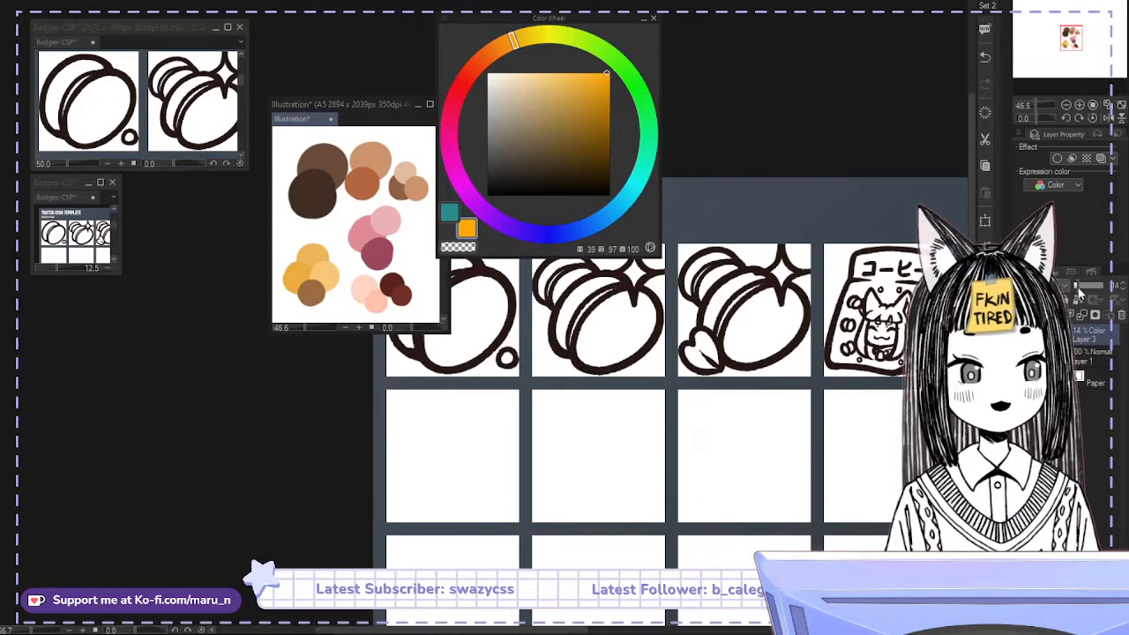
left_click_drag(1078, 292, 1087, 292)
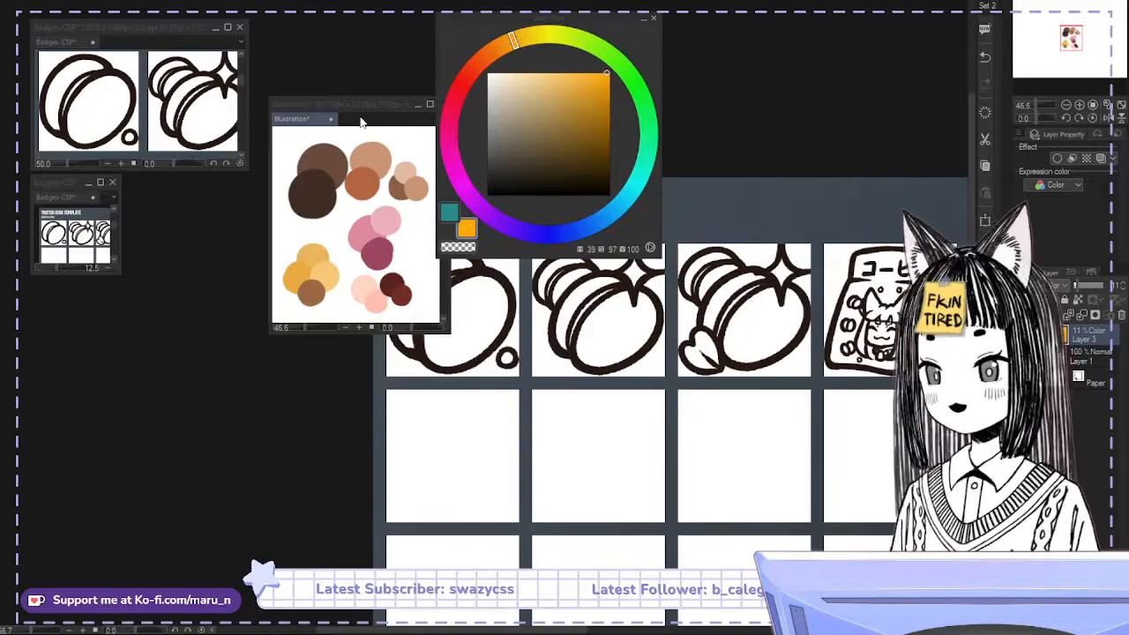
left_click(1090, 286)
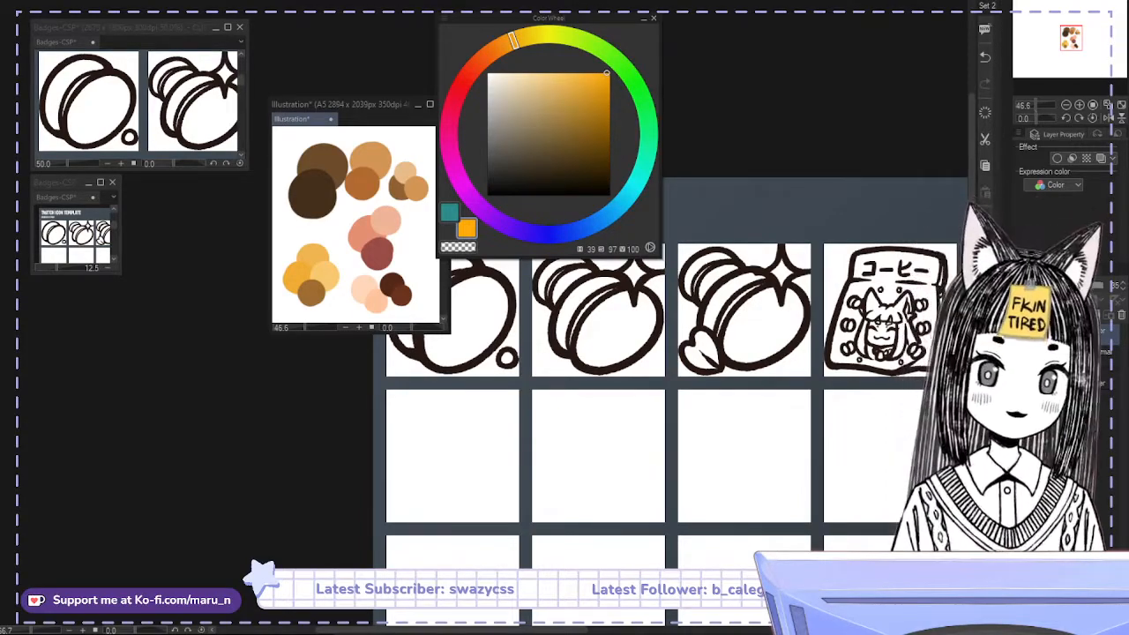
Tint the palette purple by filling Layer 3 with hue 277, saturation 100, value 97 at 15 percent opacity
left_click_drag(471, 67, 459, 90)
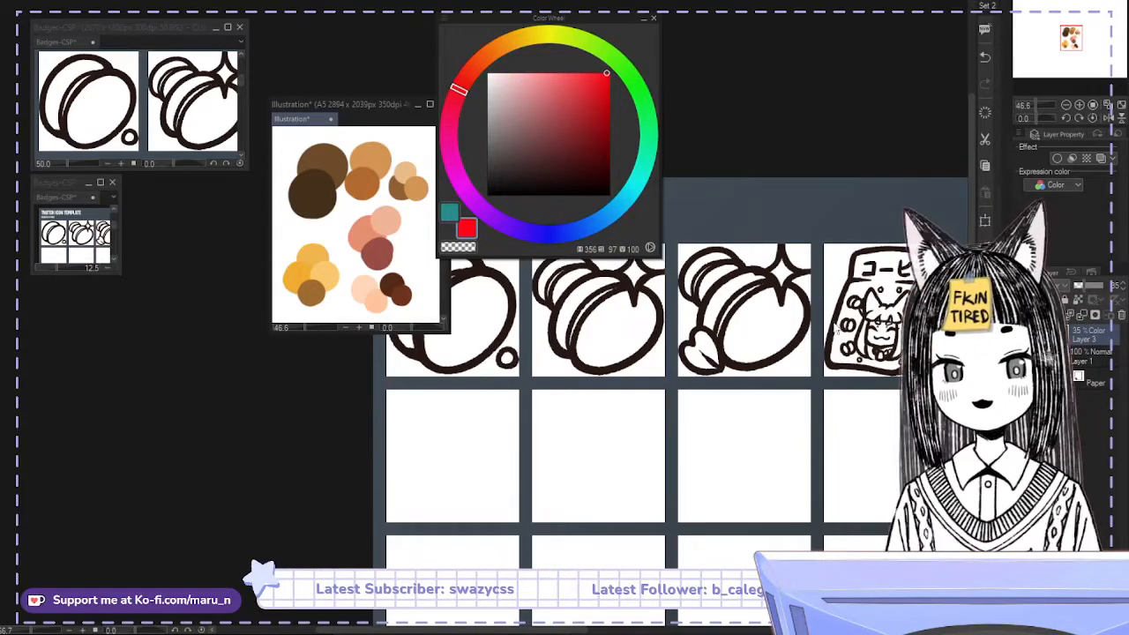
mouse_move(606, 72)
left_mouse_down()
mouse_move(601, 99)
mouse_move(590, 80)
mouse_move(600, 67)
mouse_move(603, 88)
mouse_move(610, 55)
mouse_move(589, 229)
mouse_move(446, 128)
mouse_move(603, 234)
mouse_move(455, 98)
mouse_move(489, 214)
left_mouse_up()
left_click(639, 77)
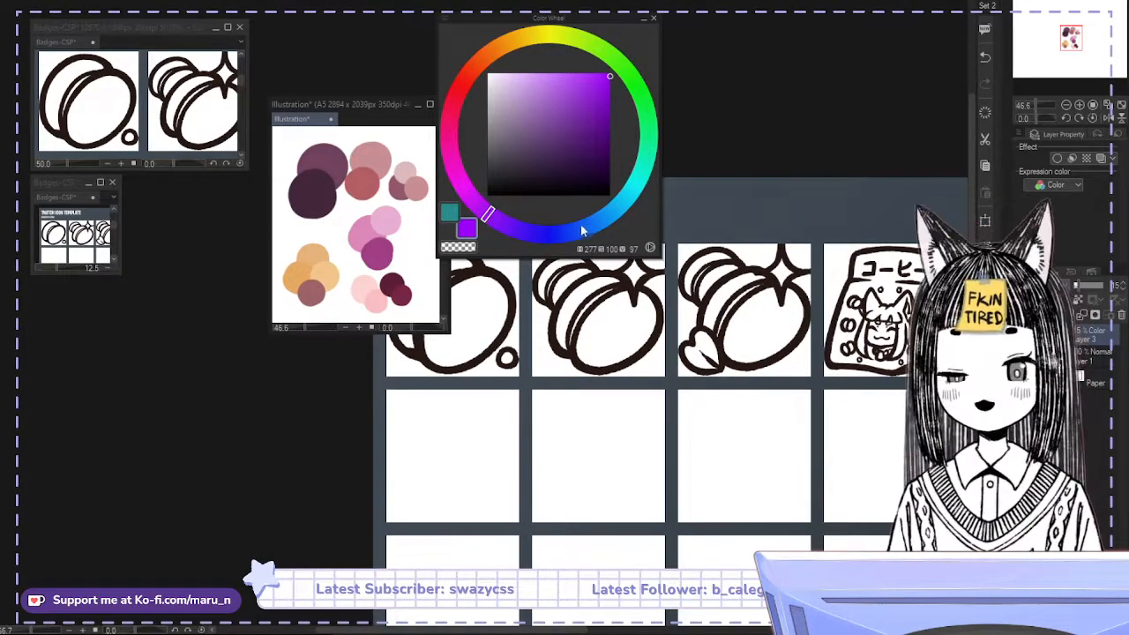
Fill Layer 3 with dark blue (hue 239, saturation 99, value 43) and set its opacity to 30 percent
left_click(547, 233)
left_click_drag(610, 108, 608, 142)
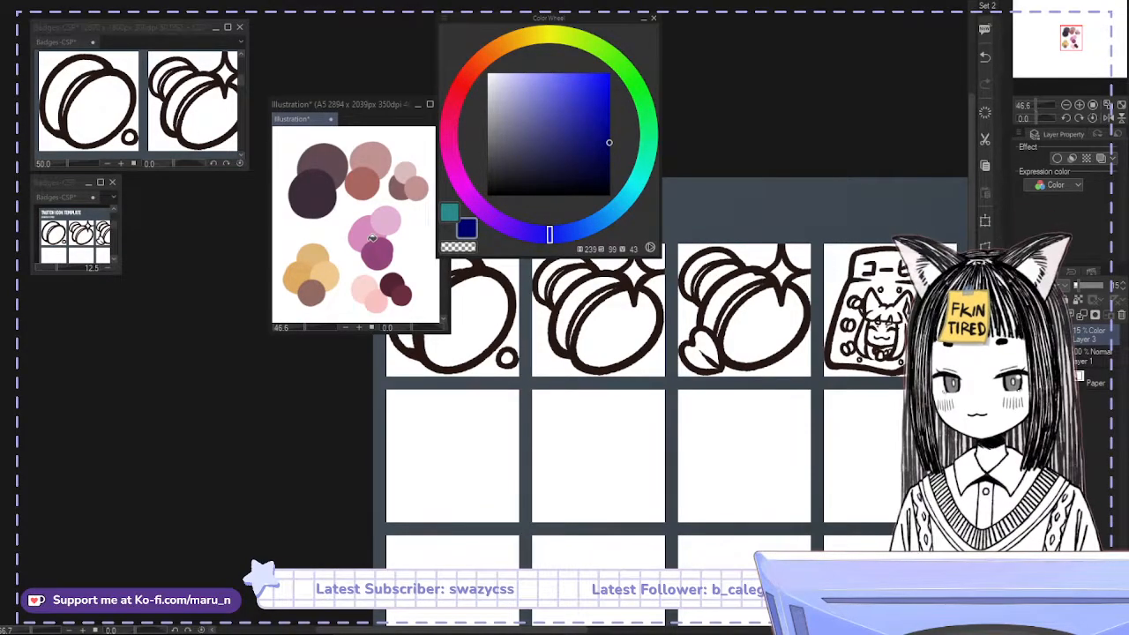
left_click_drag(1079, 285, 1081, 290)
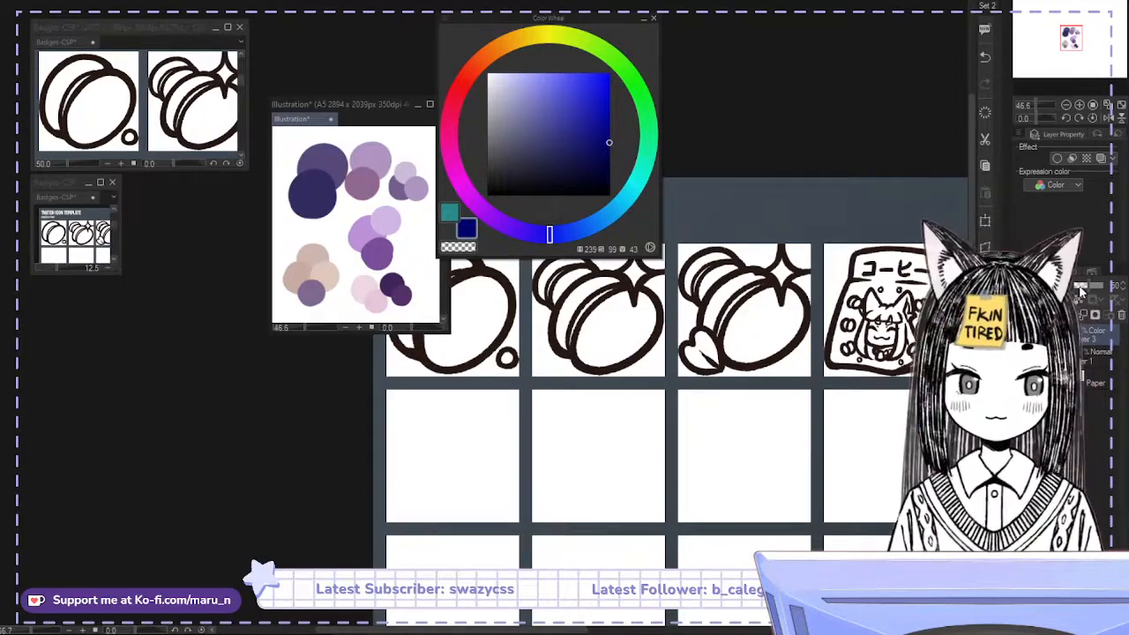
left_click(1082, 287)
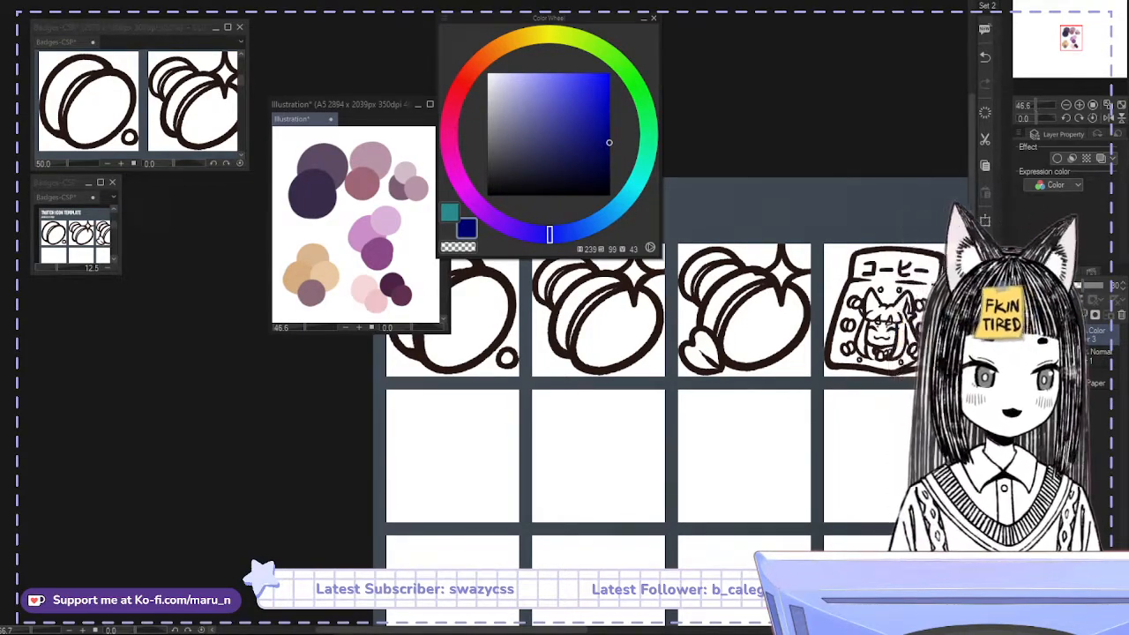
Add a new layer above the color tint and set its blending mode to Multiply
left_click(1029, 314)
left_click(1059, 285)
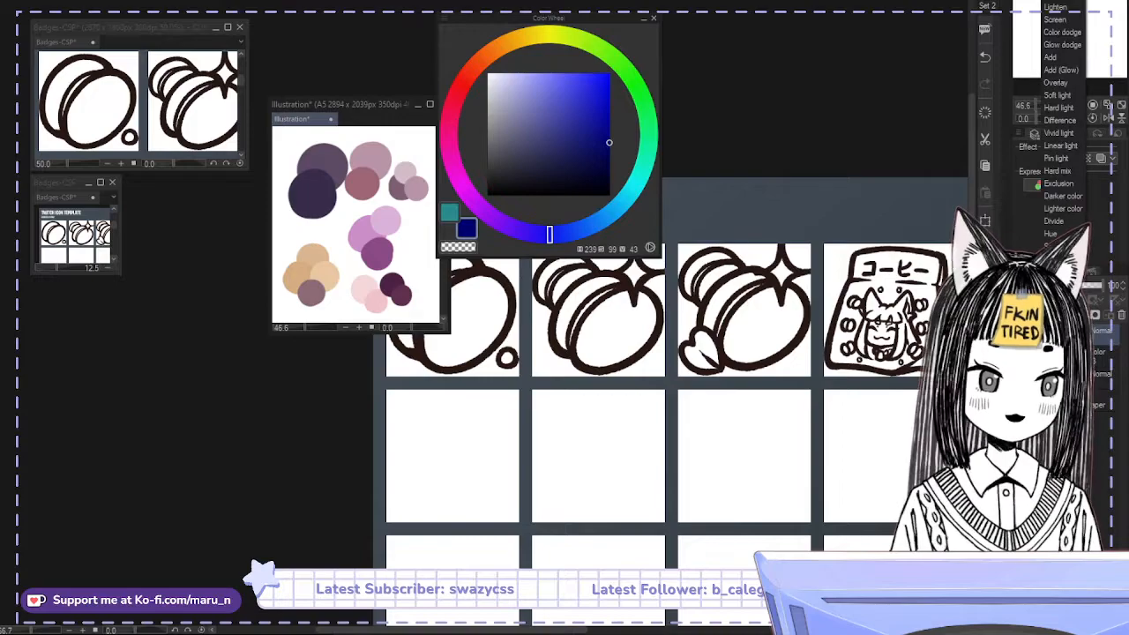
left_click(1058, 2)
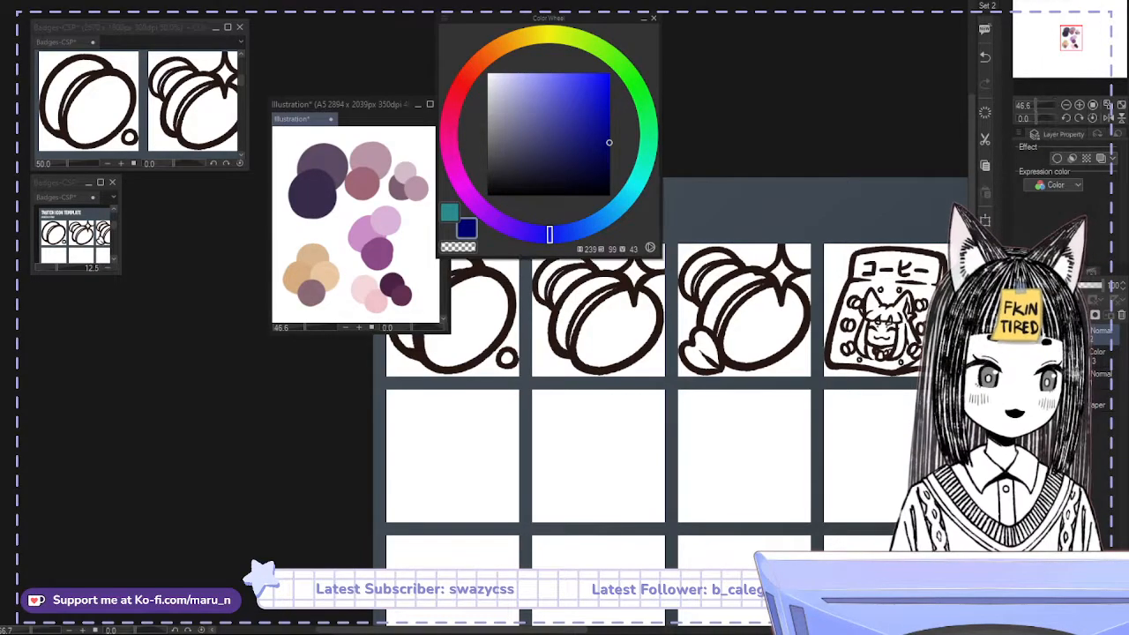
left_click(1058, 285)
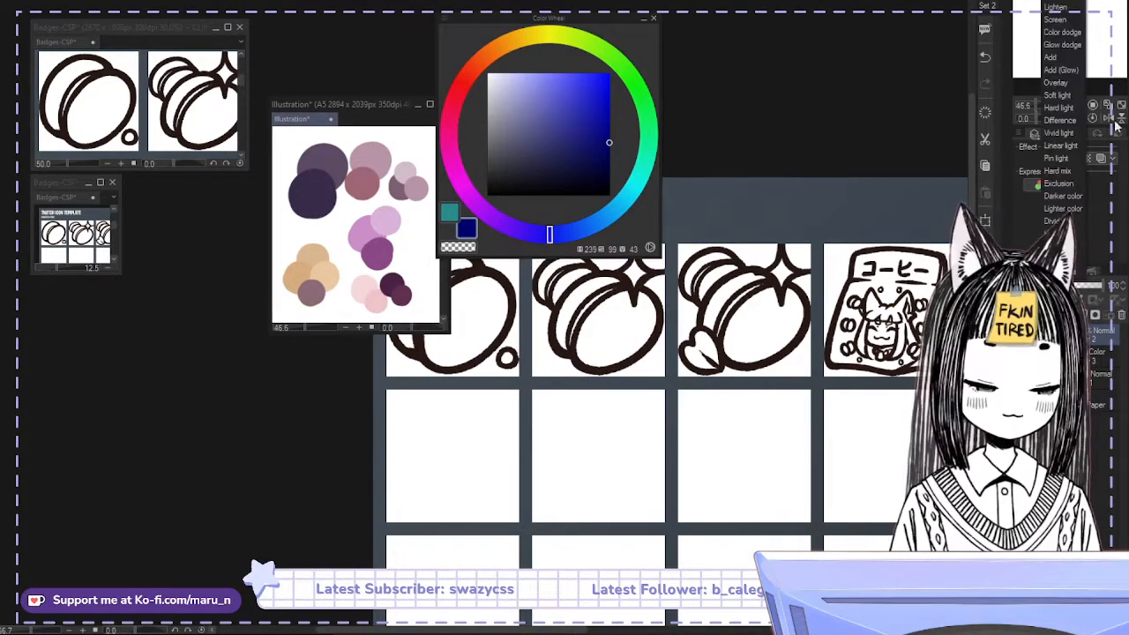
left_click(1058, 2)
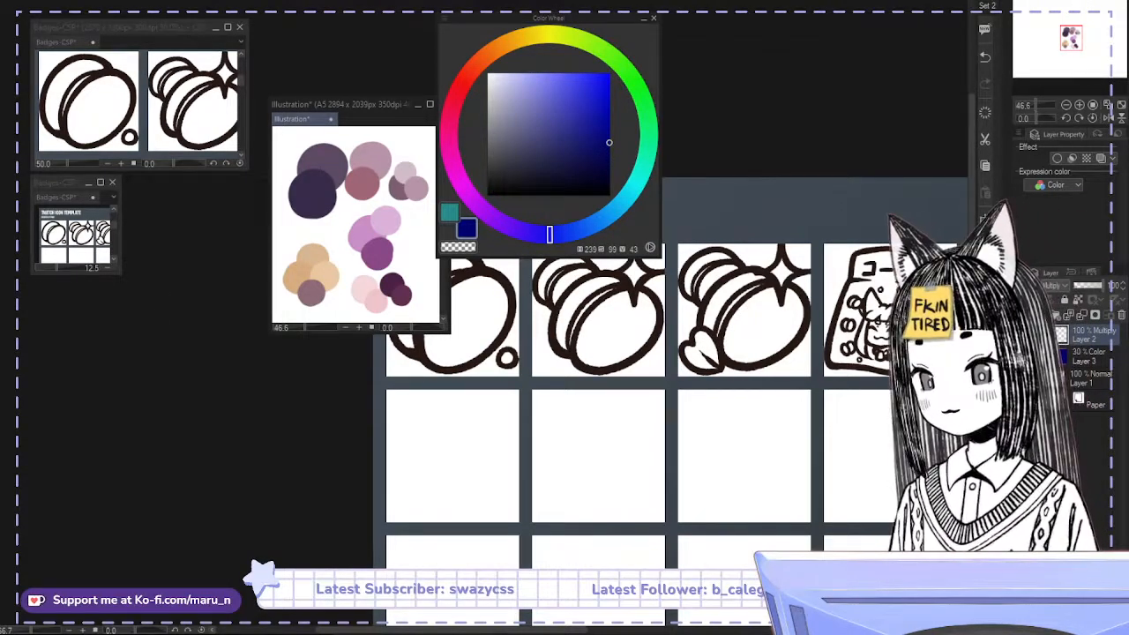
Paint soft dark blue shading over the outer palette swatches on the Multiply layer and set its opacity to 70 percent
mouse_move(303, 247)
left_mouse_down()
mouse_move(333, 298)
mouse_move(298, 287)
mouse_move(417, 302)
mouse_move(379, 303)
left_mouse_up()
mouse_move(416, 231)
left_mouse_down()
mouse_move(437, 160)
mouse_move(433, 180)
left_mouse_up()
mouse_move(293, 153)
left_mouse_down()
mouse_move(275, 184)
mouse_move(305, 141)
left_mouse_up()
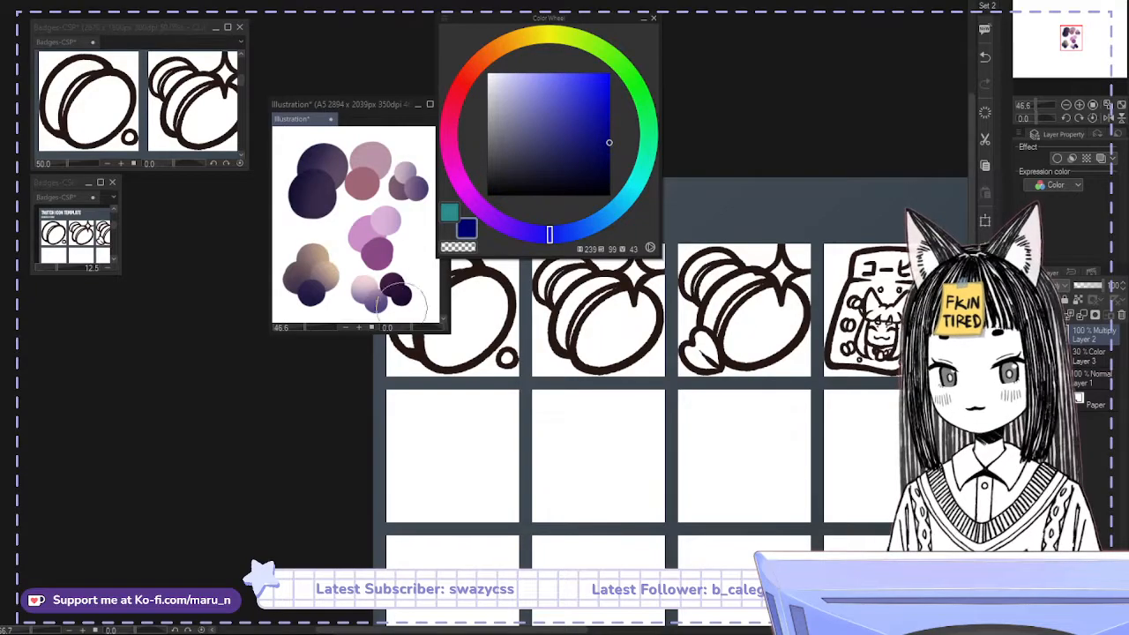
left_click_drag(381, 302, 375, 308)
left_click_drag(281, 289, 289, 295)
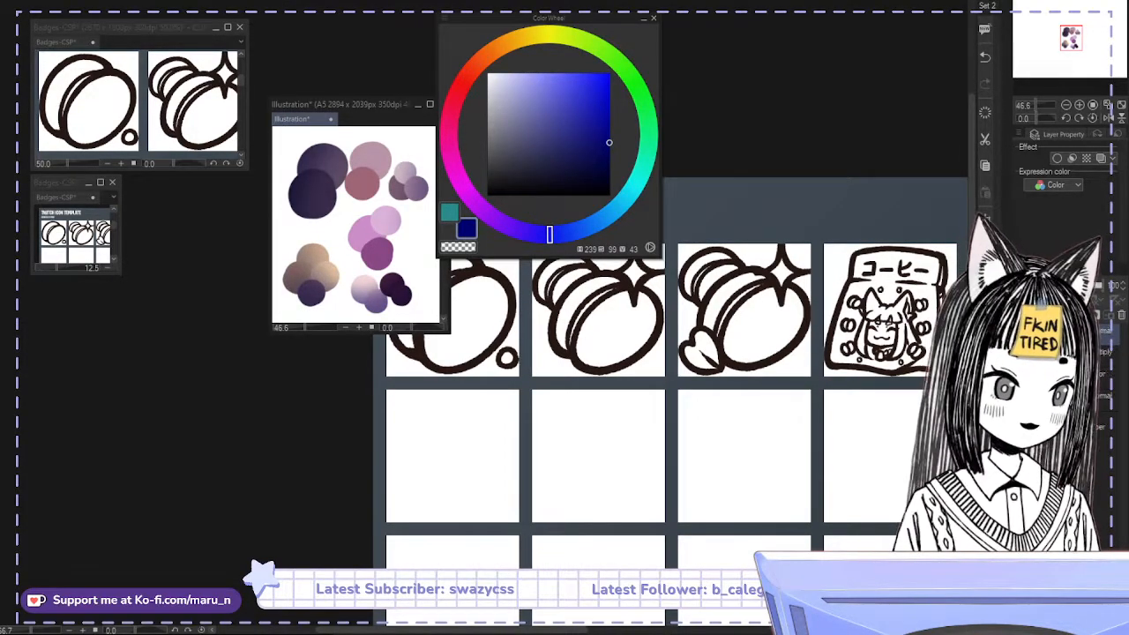
Set the new Layer 4 to Soft light and paint pale blue (hue 239, saturation 26, value 97) light over the swatches
left_click(1058, 285)
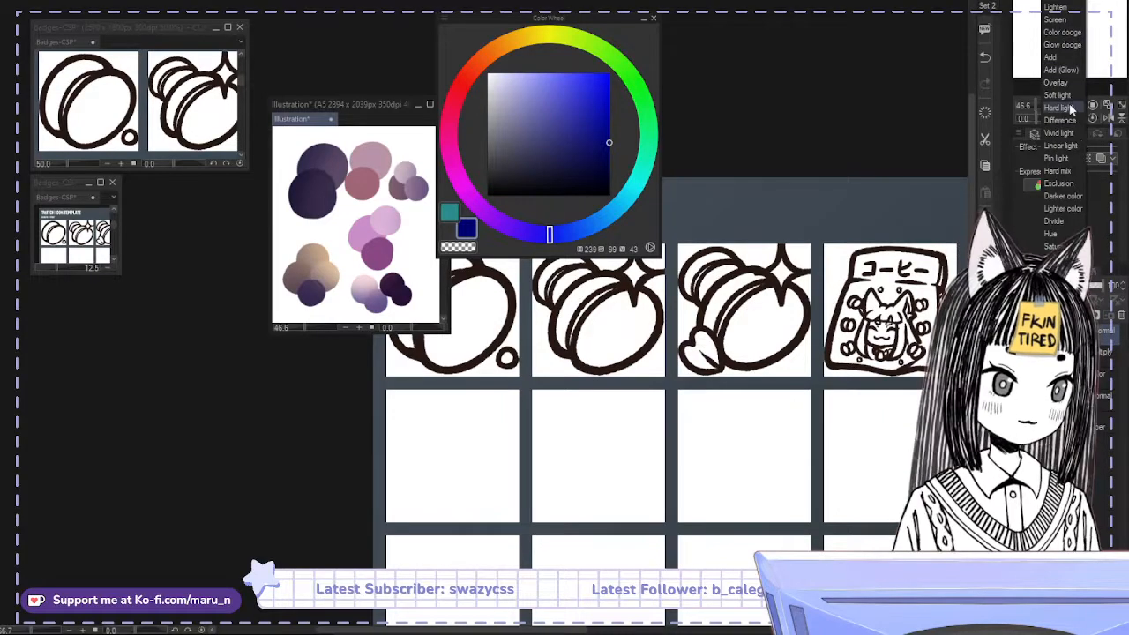
left_click(1062, 18)
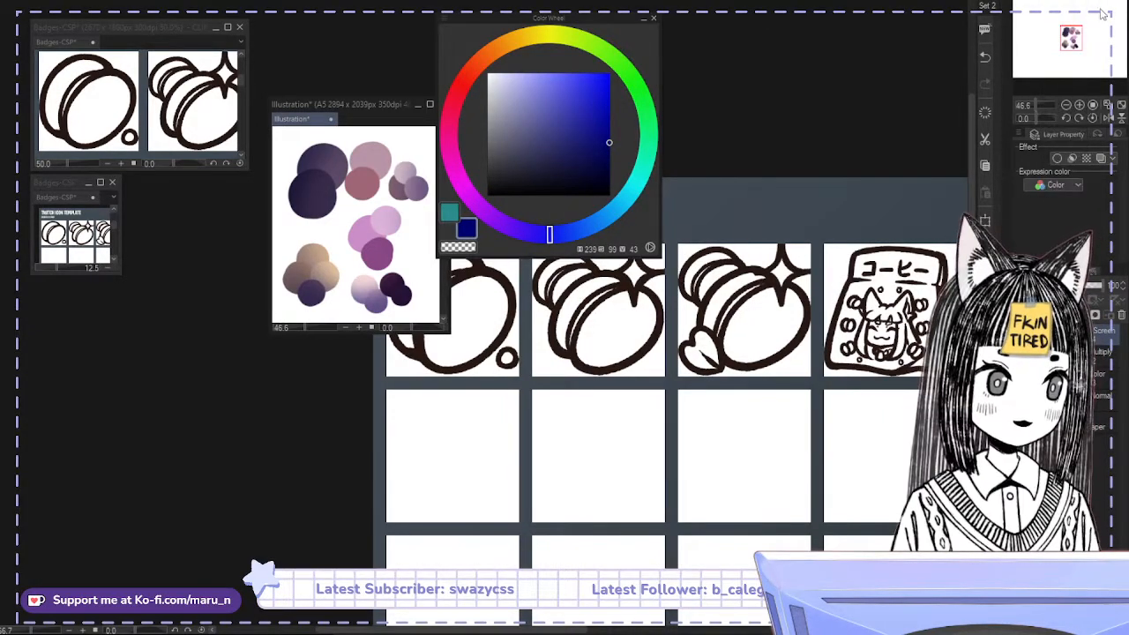
left_click(1061, 284)
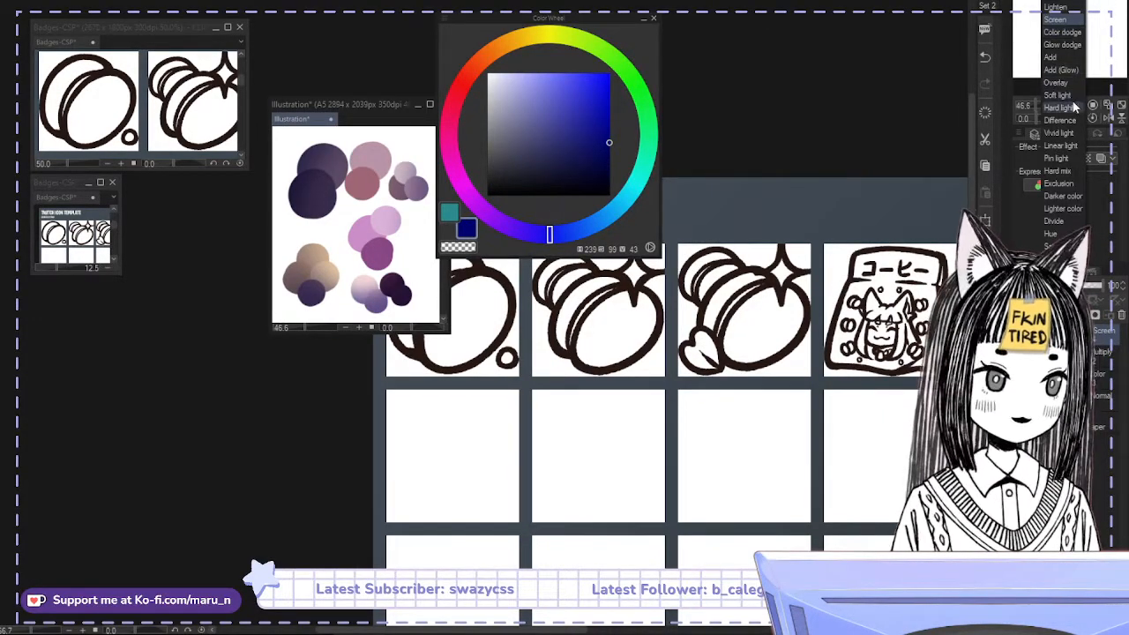
left_click(1073, 96)
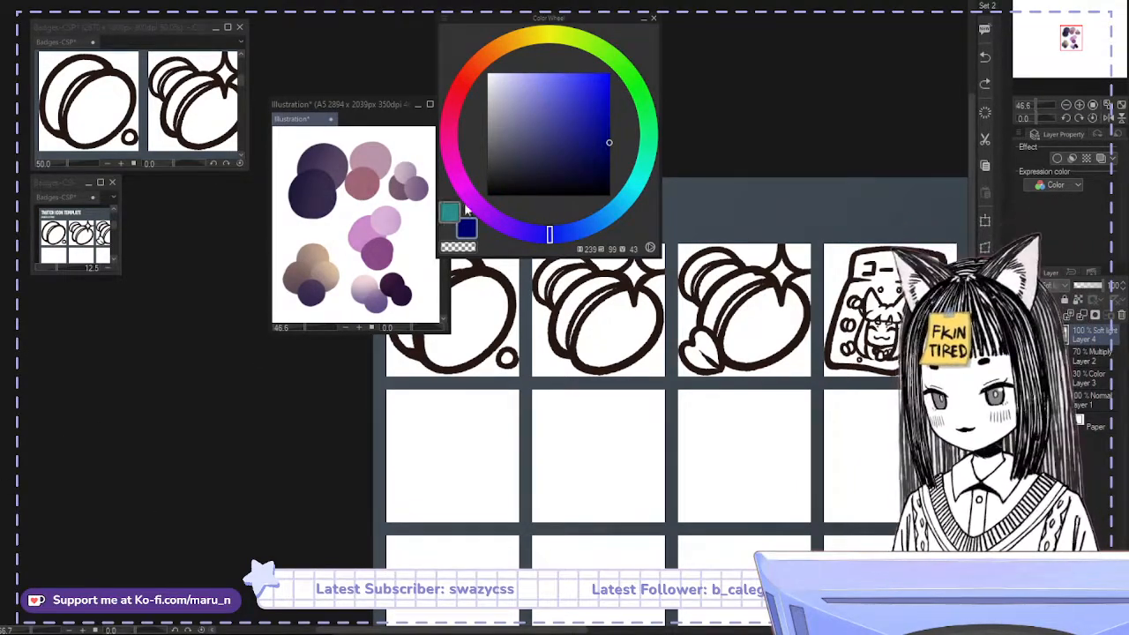
left_click(525, 75)
left_click(518, 76)
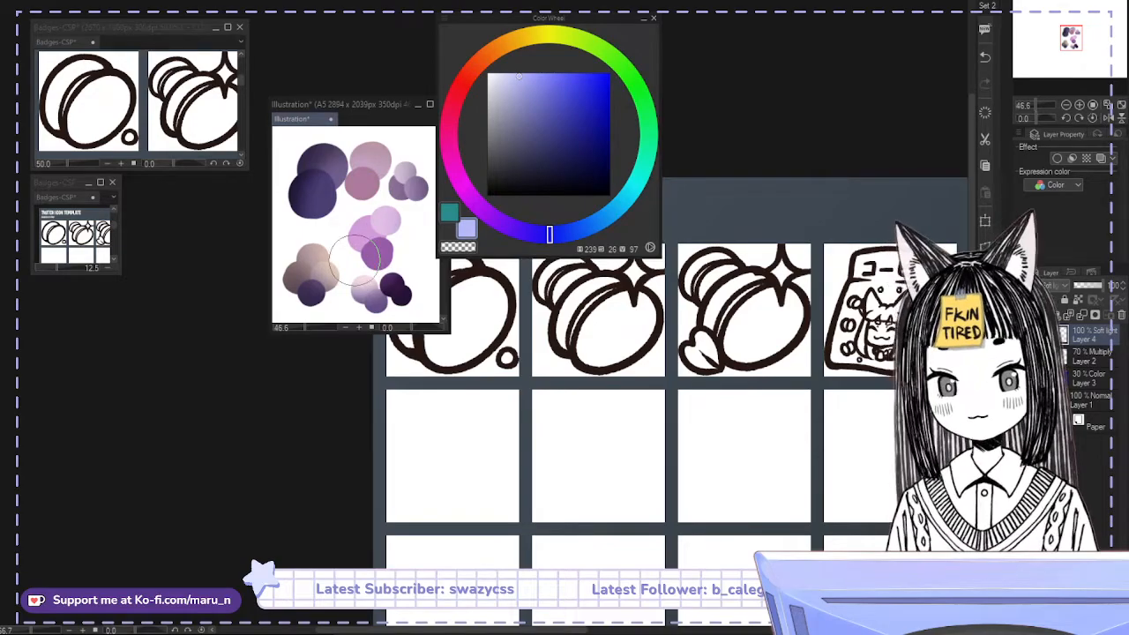
Try Layer 4 in Hard light at 48 percent opacity, and remove the tint, shading and light layers from the palette
left_click(1062, 285)
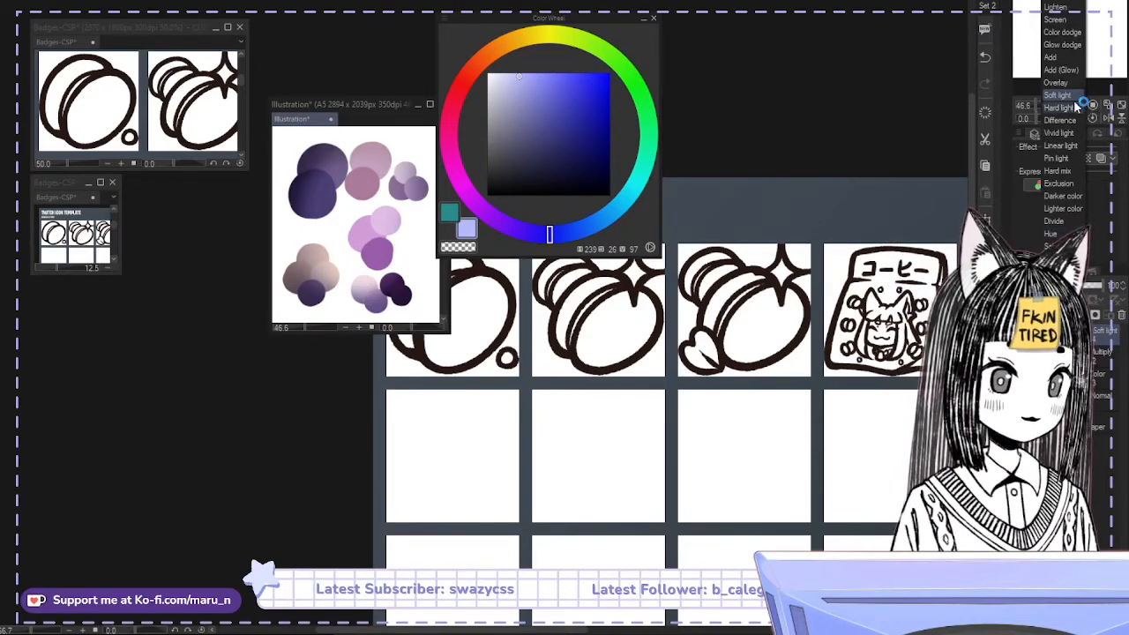
left_click(1078, 107)
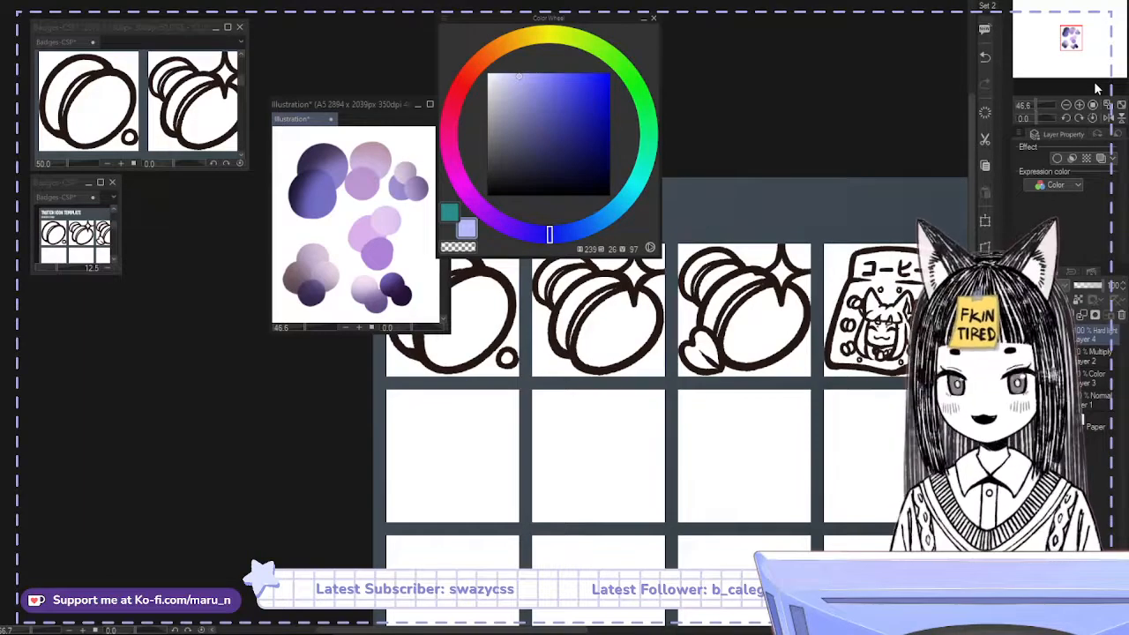
left_click_drag(1093, 291, 1088, 293)
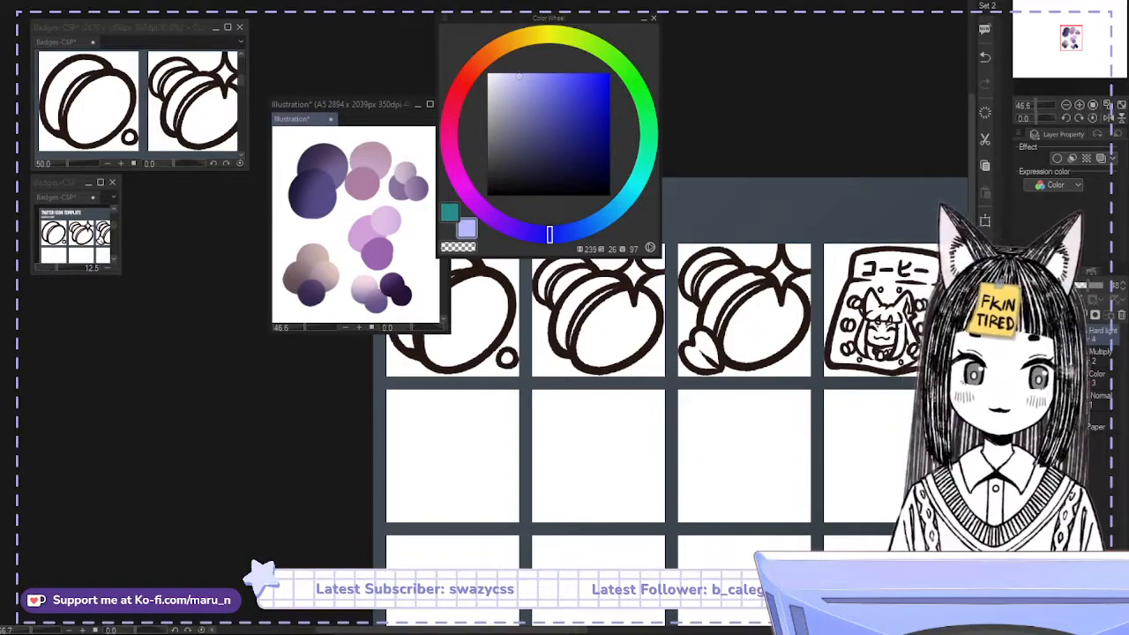
left_click(1021, 335)
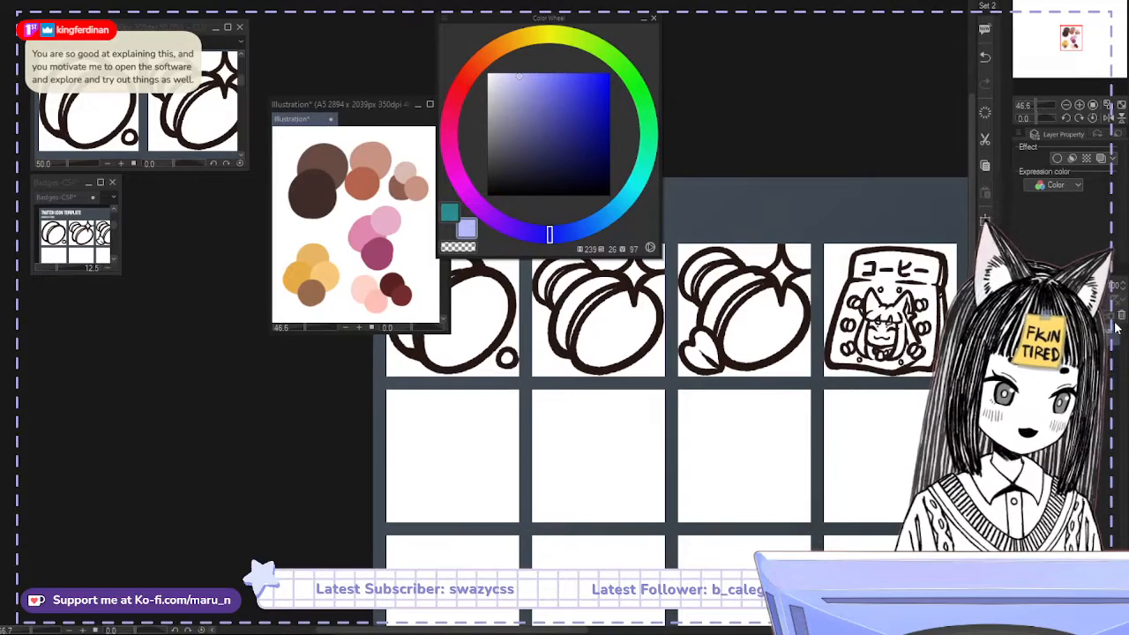
Move the palette illustration window beneath the small badge preview windows, clear of the badge template
left_click_drag(381, 112, 159, 296)
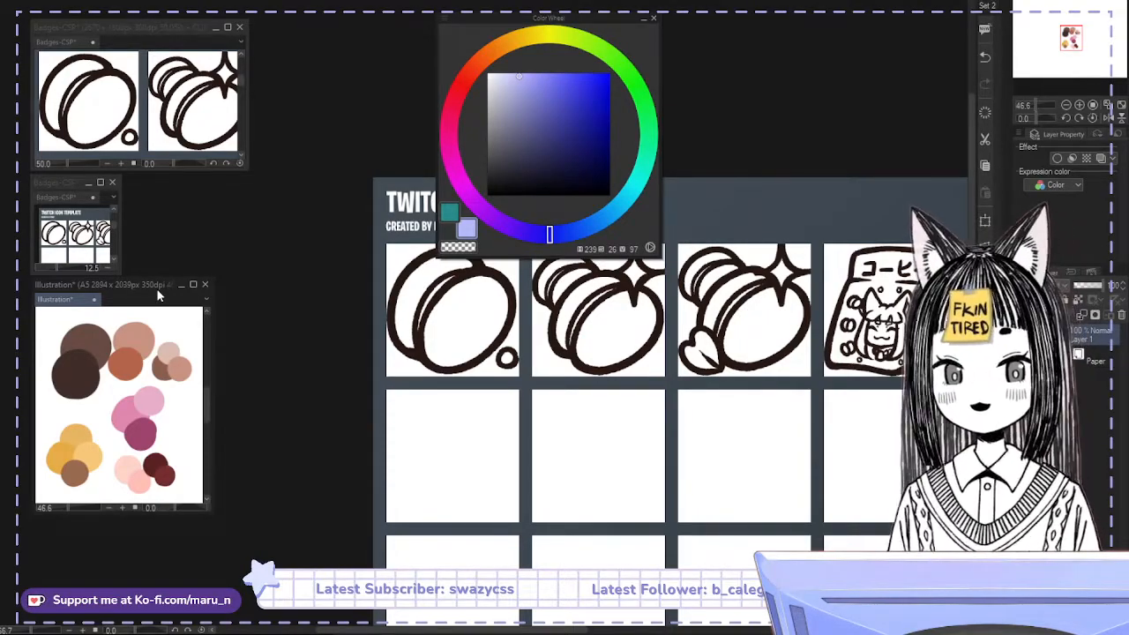
Try a saturated blue (hue 239, saturation 85, value 85) and soften it to saturation 37, value 90
left_click(592, 90)
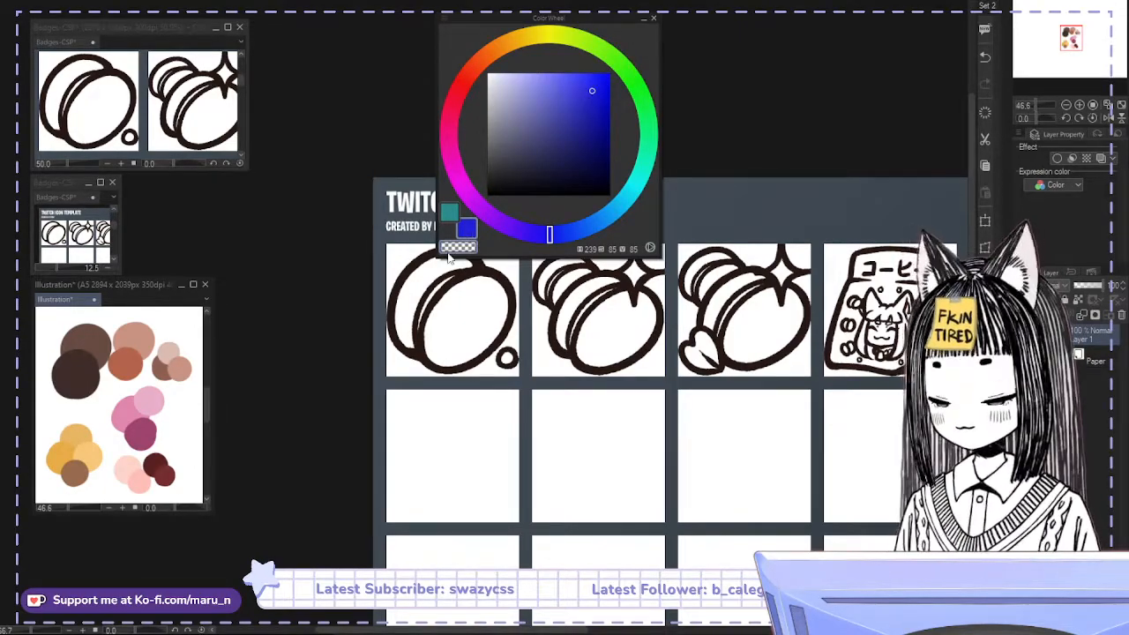
mouse_move(595, 86)
left_mouse_down()
mouse_move(567, 106)
mouse_move(576, 83)
mouse_move(577, 94)
left_mouse_up()
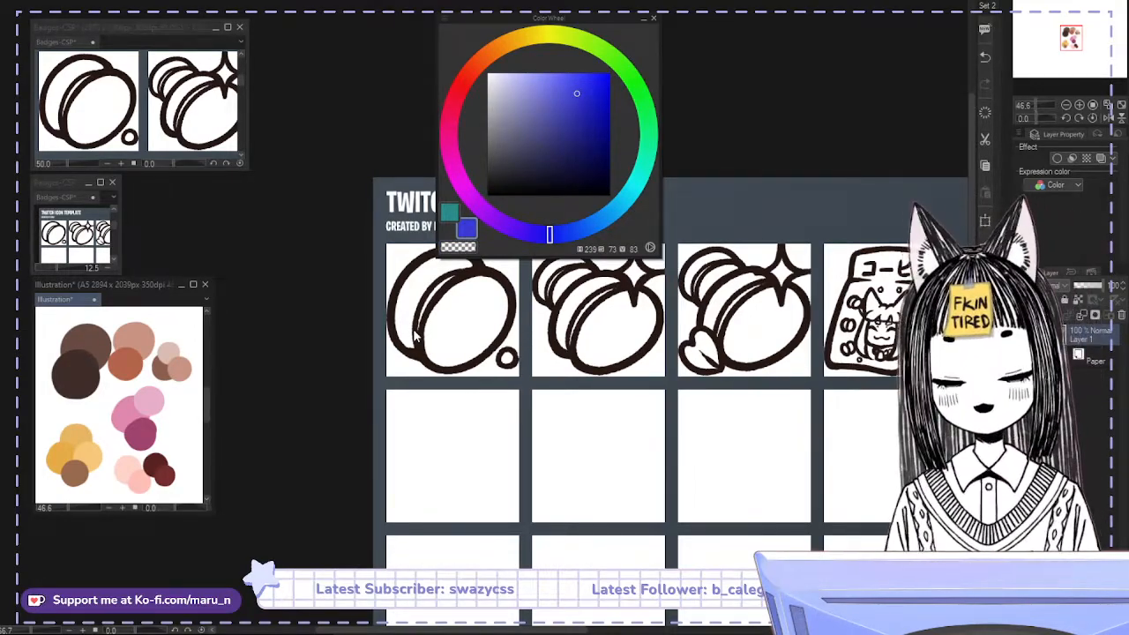
mouse_move(577, 88)
left_mouse_down()
mouse_move(566, 95)
mouse_move(522, 79)
mouse_move(571, 83)
mouse_move(534, 82)
left_mouse_up()
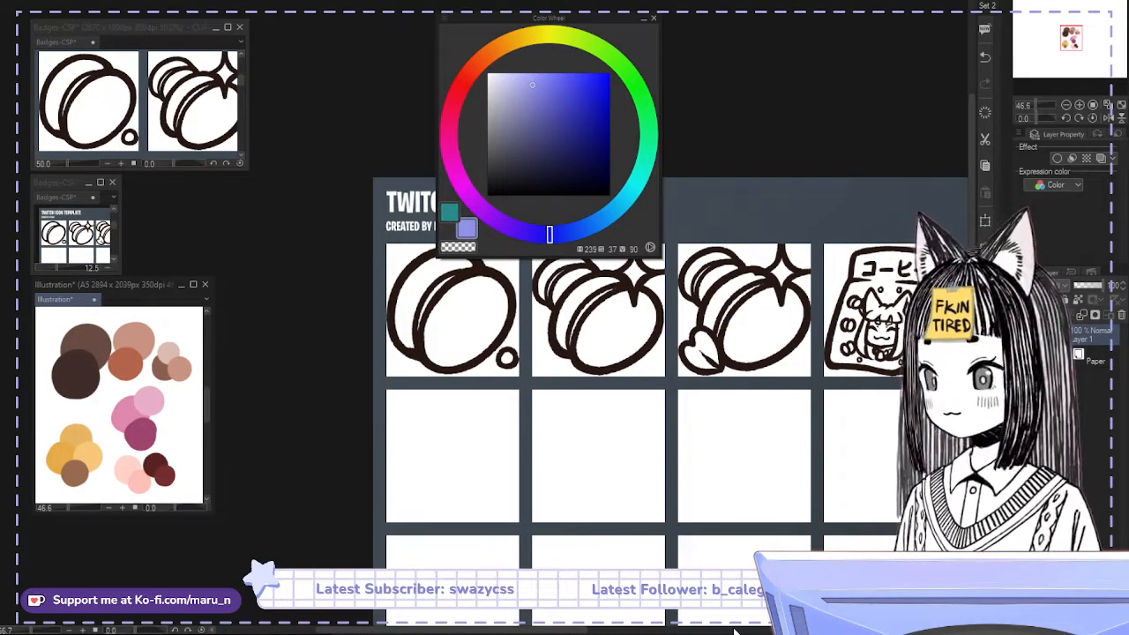
Shift the blue's hue to 229, 212 and finally 243, raising its saturation to 71 and value to 97
left_click_drag(553, 238, 567, 228)
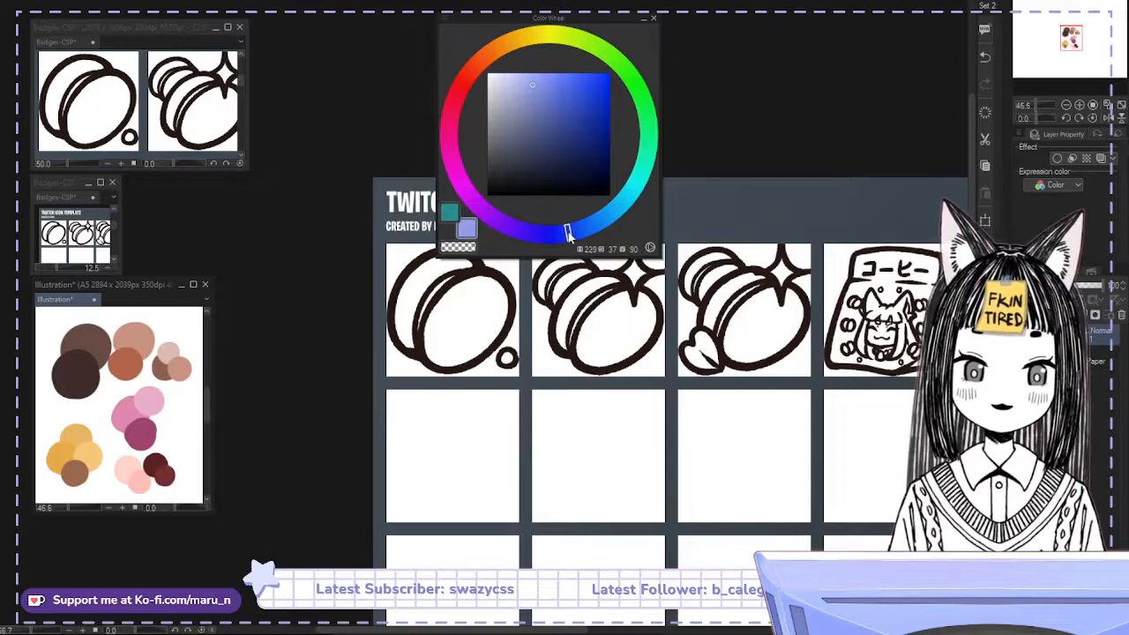
left_click(564, 81)
left_click(574, 76)
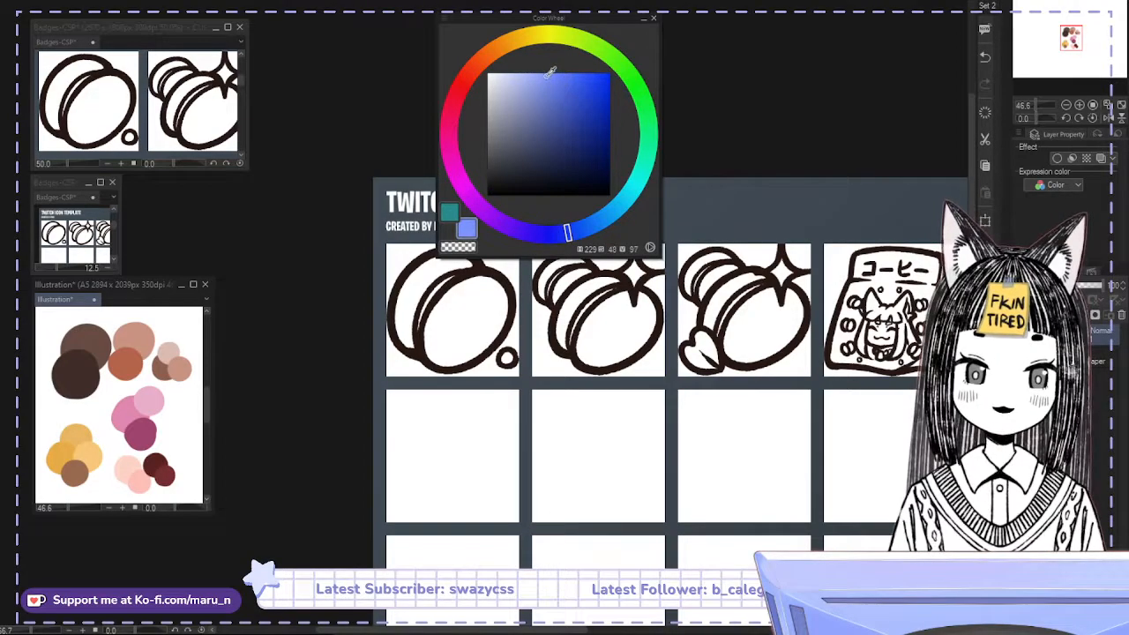
left_click(584, 227)
left_click(595, 222)
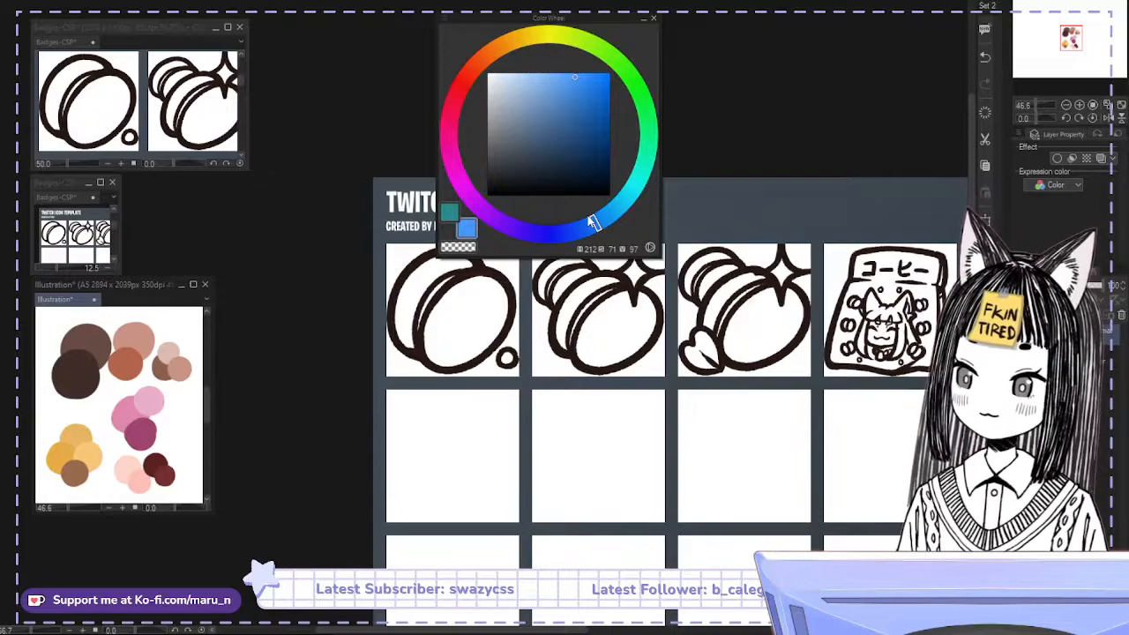
mouse_move(593, 223)
left_mouse_down()
mouse_move(576, 232)
mouse_move(527, 214)
left_mouse_up()
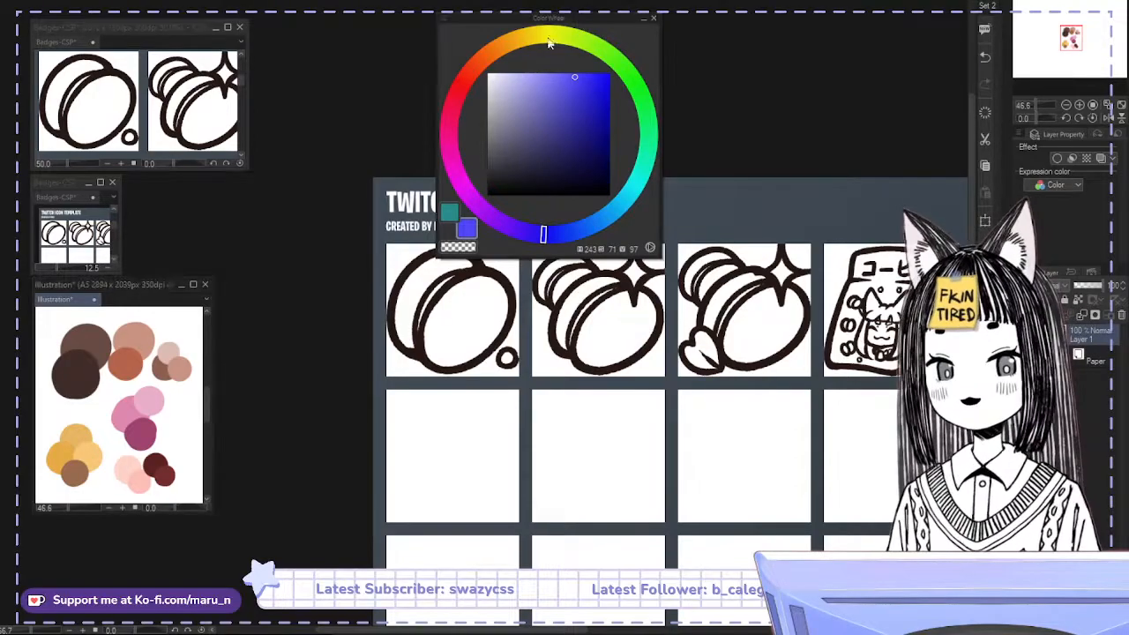
Move the color wheel away from the badge template and sample the medium and dark brown swatches in the palette illustration
left_click_drag(617, 18, 0, 462)
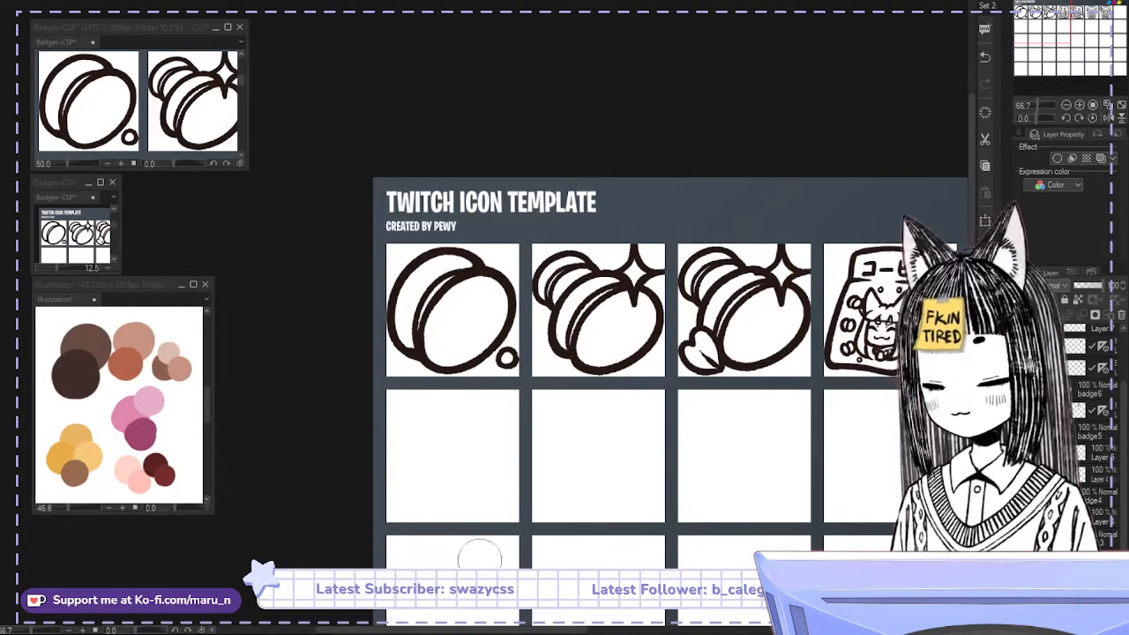
left_click(89, 349, "alt")
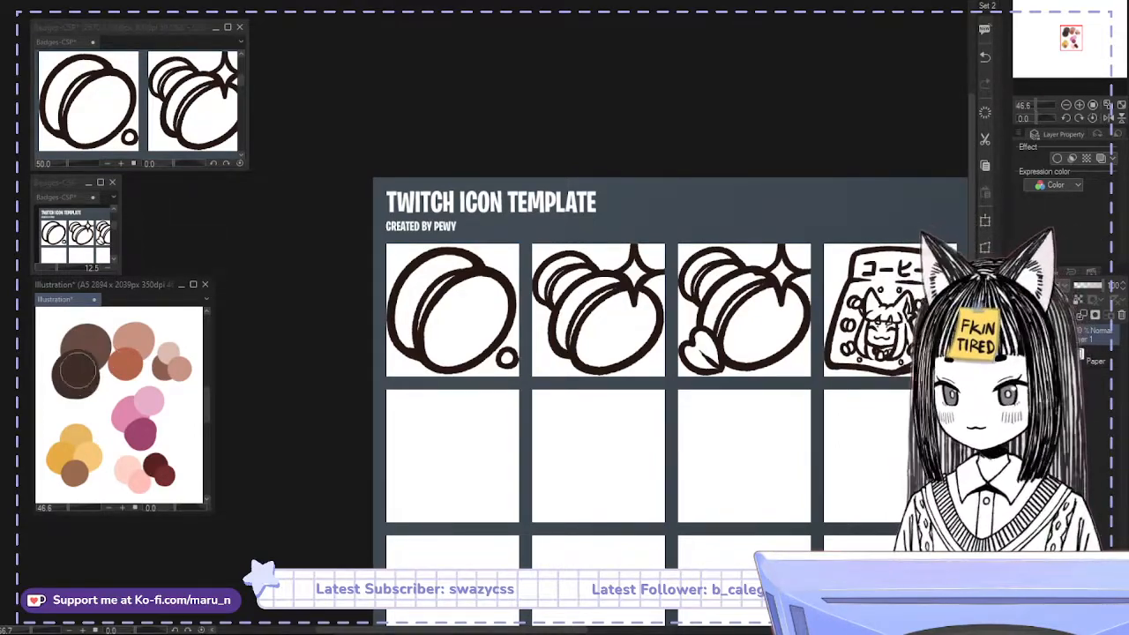
left_click(87, 342, "alt")
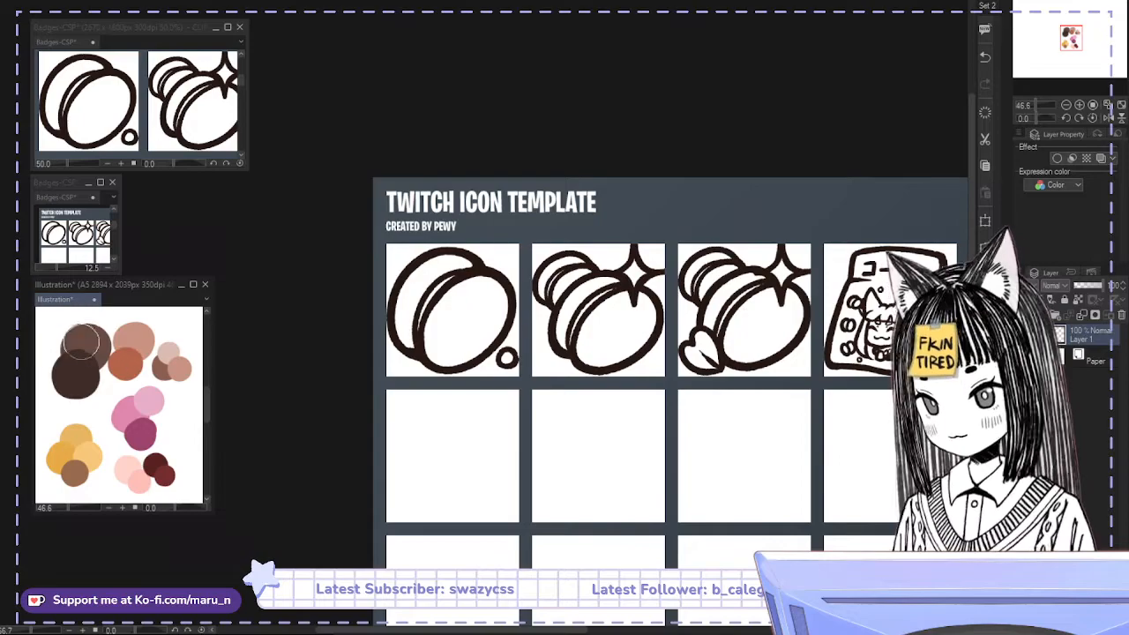
left_click(92, 343, "alt")
left_click(84, 370, "alt")
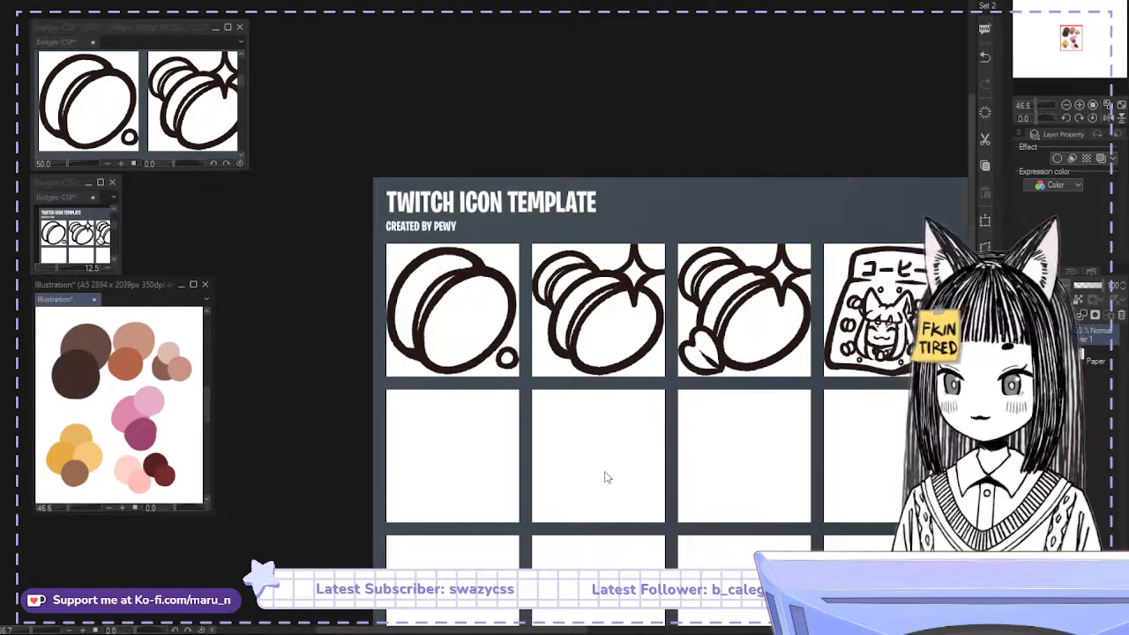